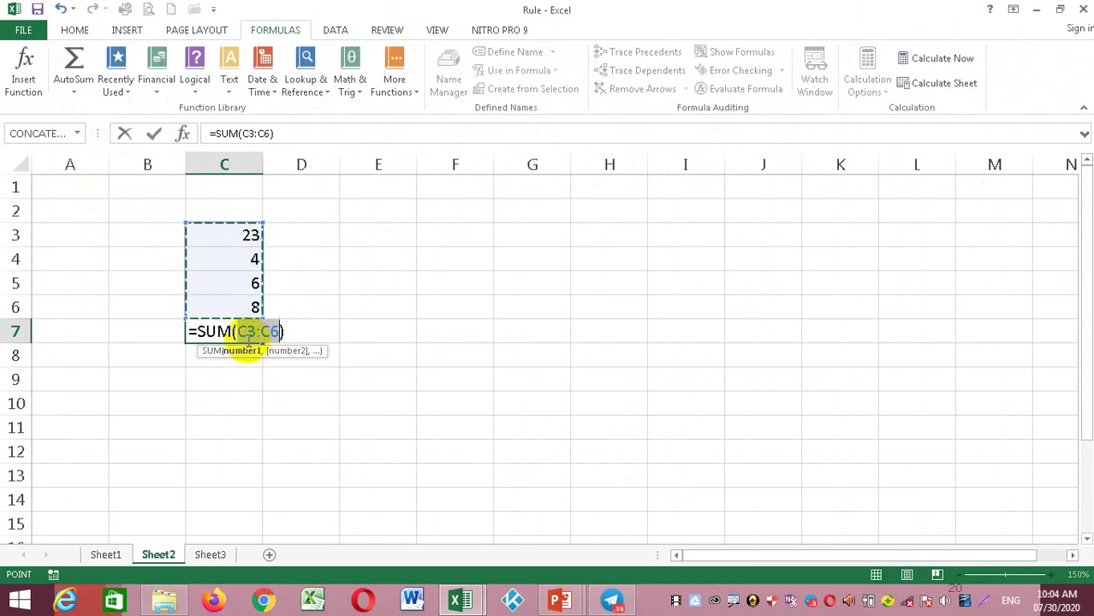
Complete the SUM formula in cell C7 that adds up the range C3:C6
{"action": "key", "text": "Return"}
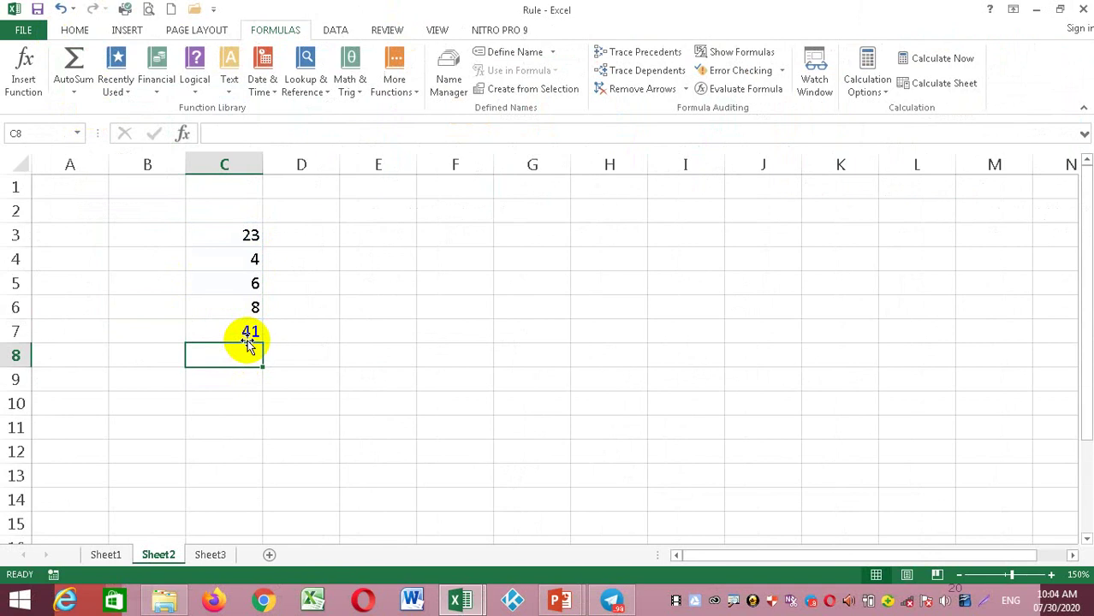
Start a second column of numbers by entering 12 in cell D3 and 67 in cell D4
{"action": "left_click", "coordinate": [318, 232]}
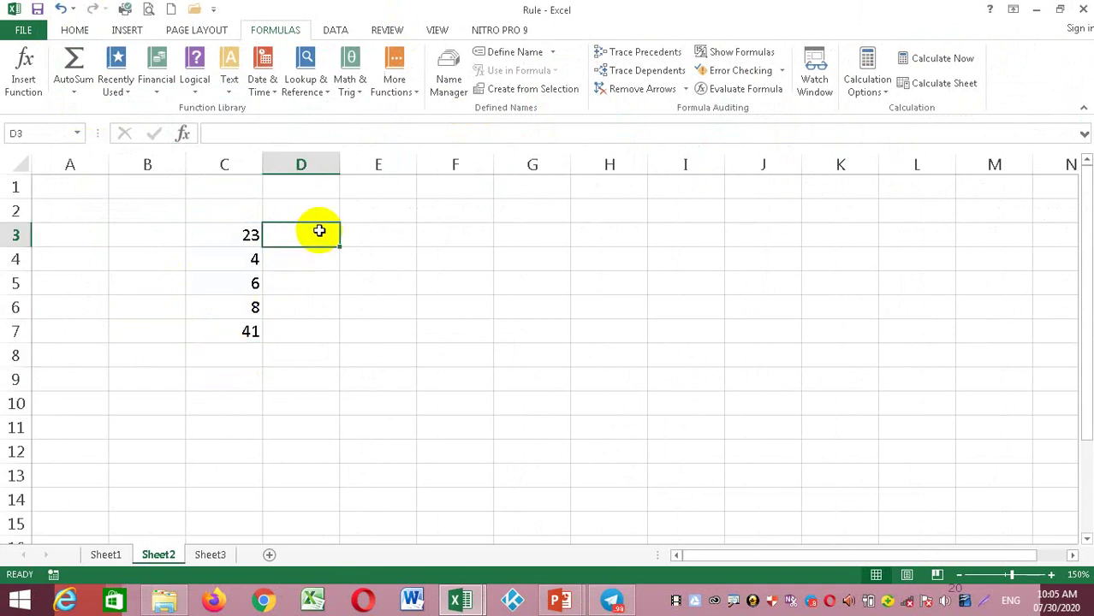
{"action": "type", "text": "123"}
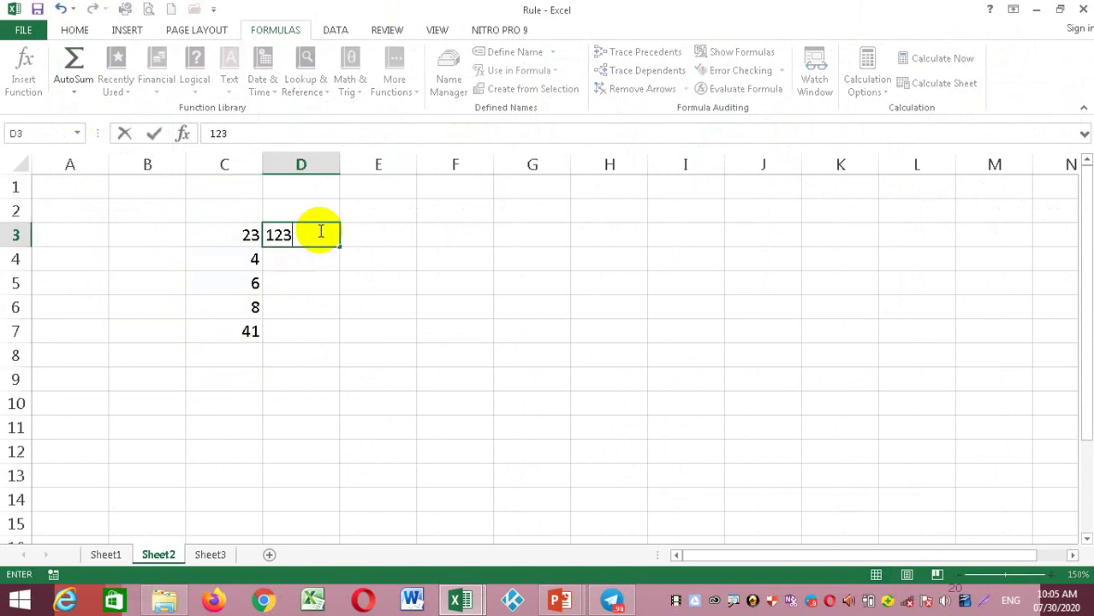
{"action": "type", "text": "4"}
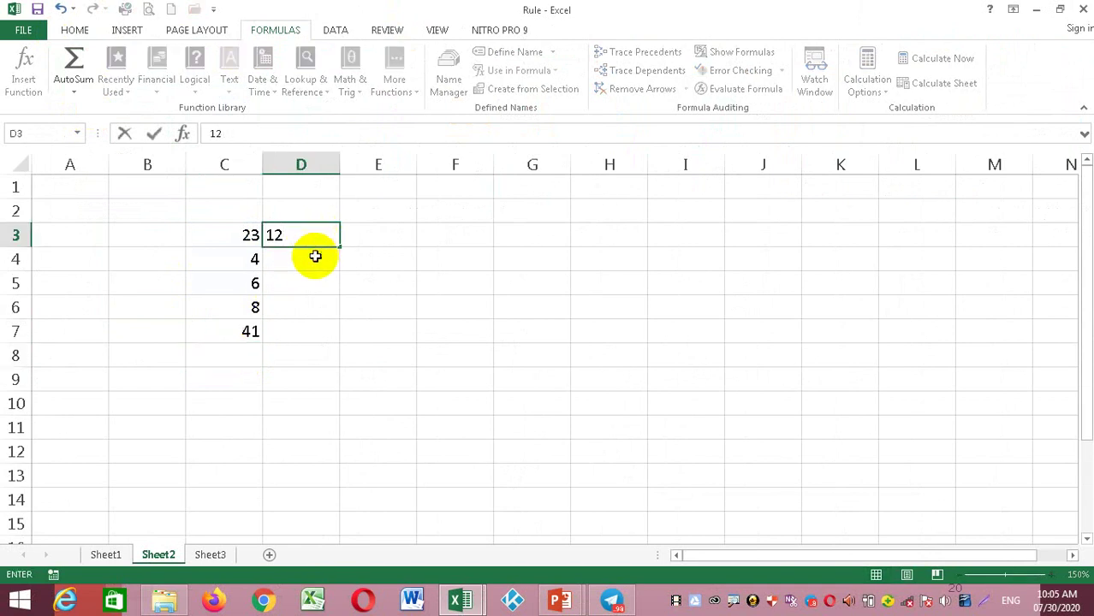
{"action": "left_click", "coordinate": [314, 260]}
{"action": "type", "text": "67"}
{"action": "key", "text": "Return"}
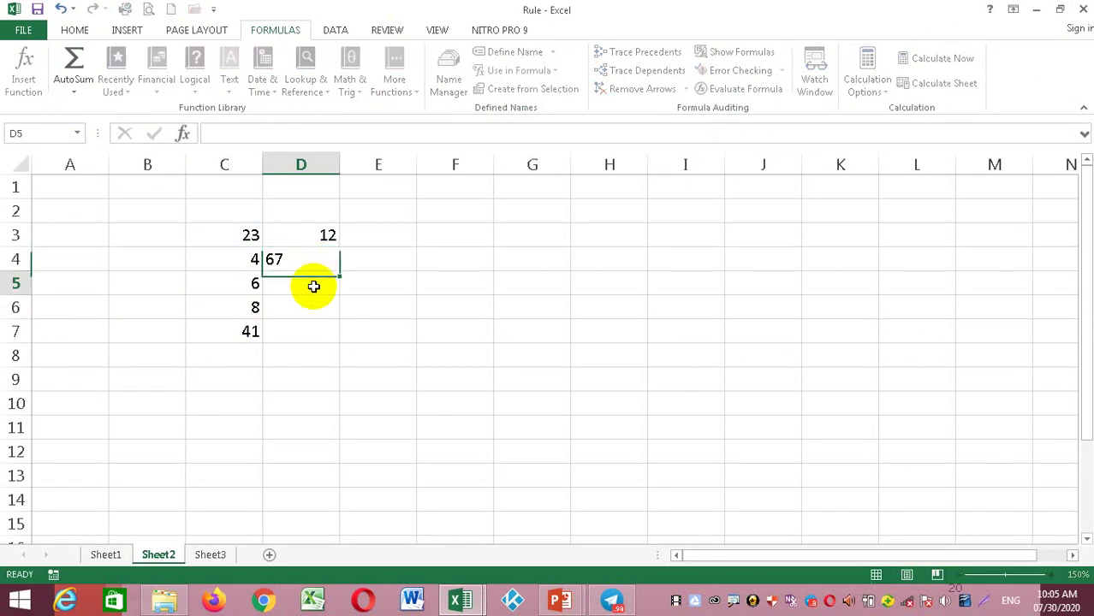
Change cell D3 to 90, and enter 89 in cell D5 and 90 in cell D6
{"action": "left_click", "coordinate": [317, 237]}
{"action": "type", "text": "90"}
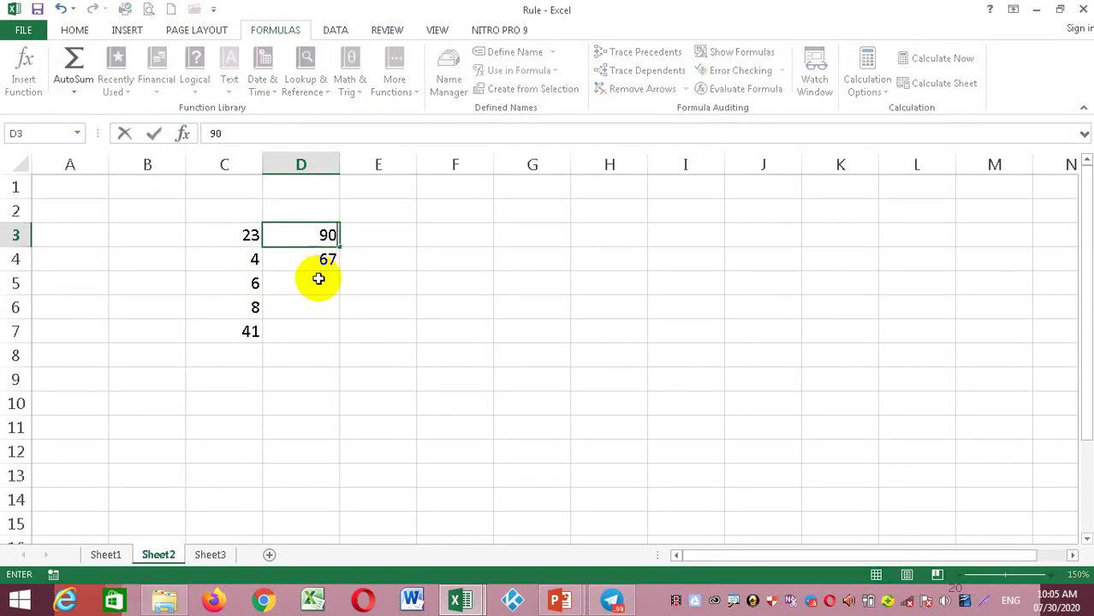
{"action": "left_click", "coordinate": [318, 280]}
{"action": "type", "text": "8"}
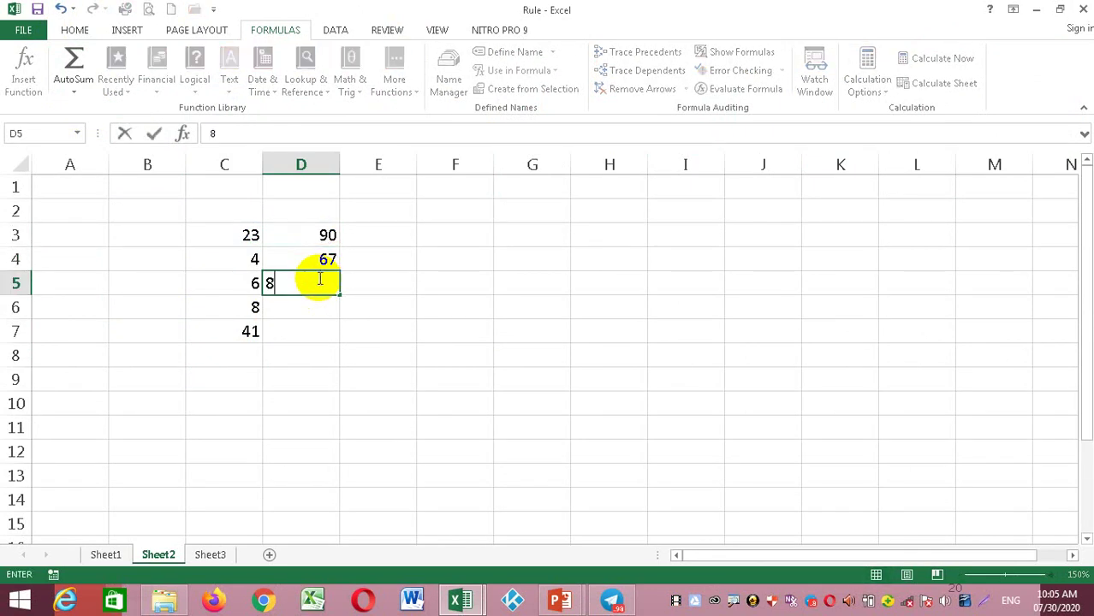
{"action": "type", "text": "9"}
{"action": "left_click", "coordinate": [320, 308]}
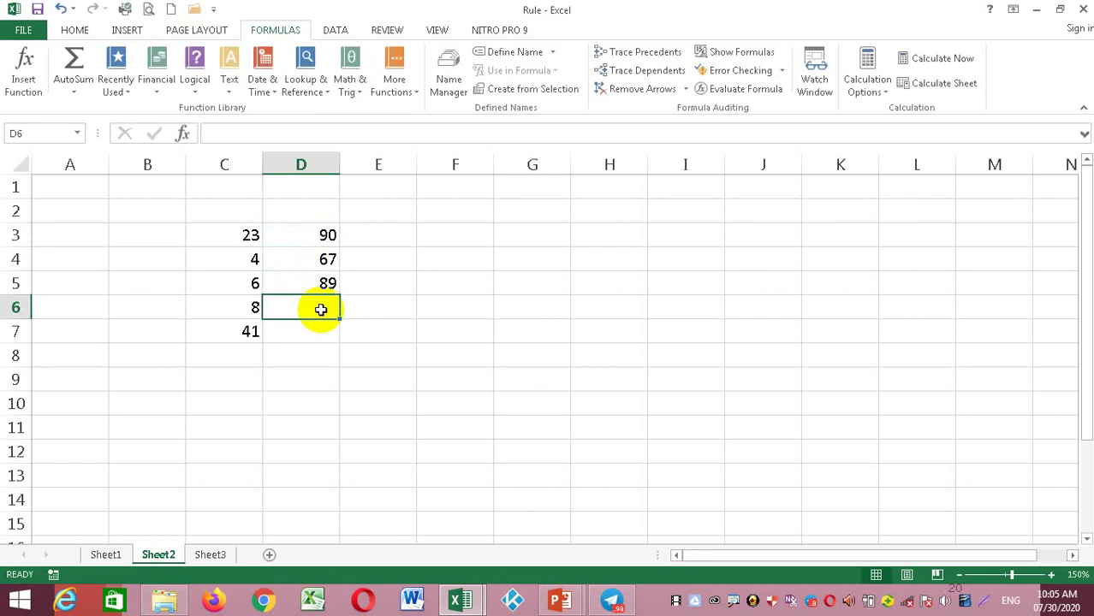
{"action": "type", "text": "90"}
Calculate the average of D3:D6 in cell D7 with the AVERAGE function
{"action": "left_click", "coordinate": [320, 337]}
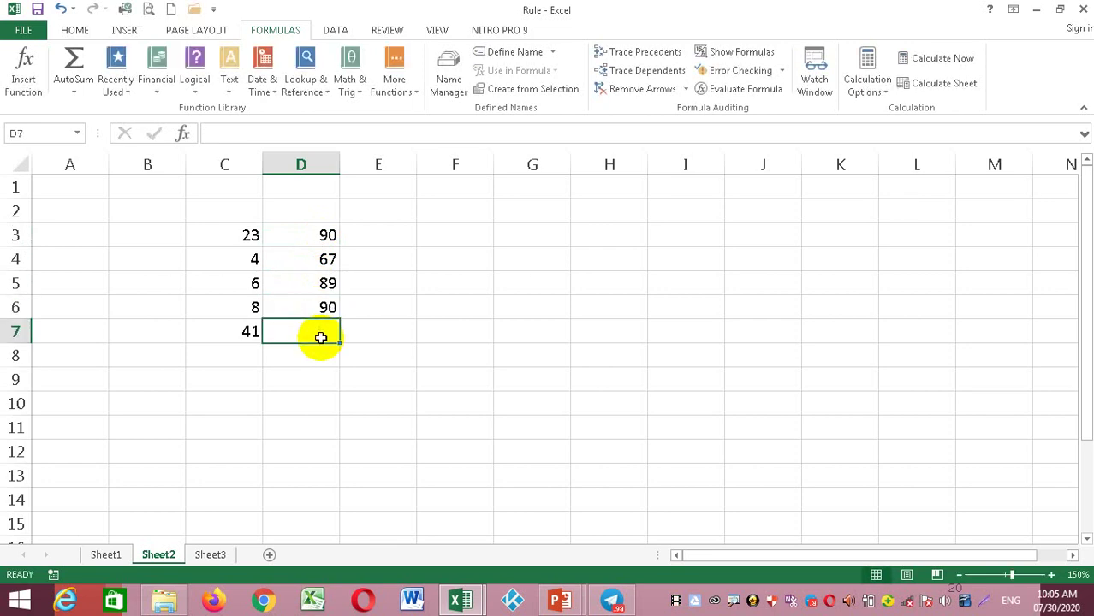
{"action": "left_click", "coordinate": [74, 92]}
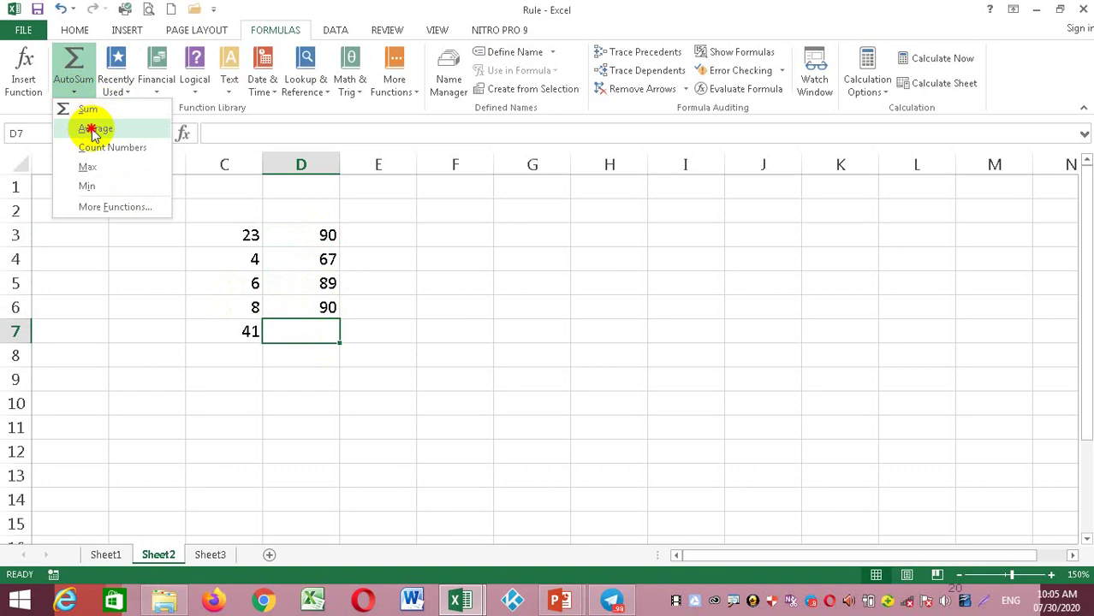
{"action": "left_click", "coordinate": [93, 130]}
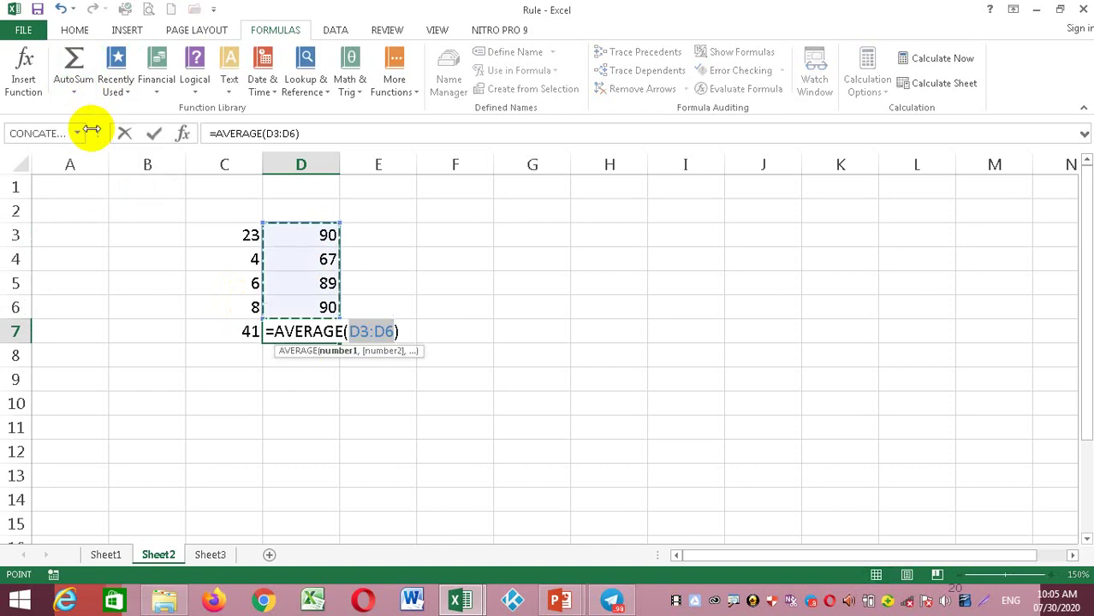
{"action": "key", "text": "Return"}
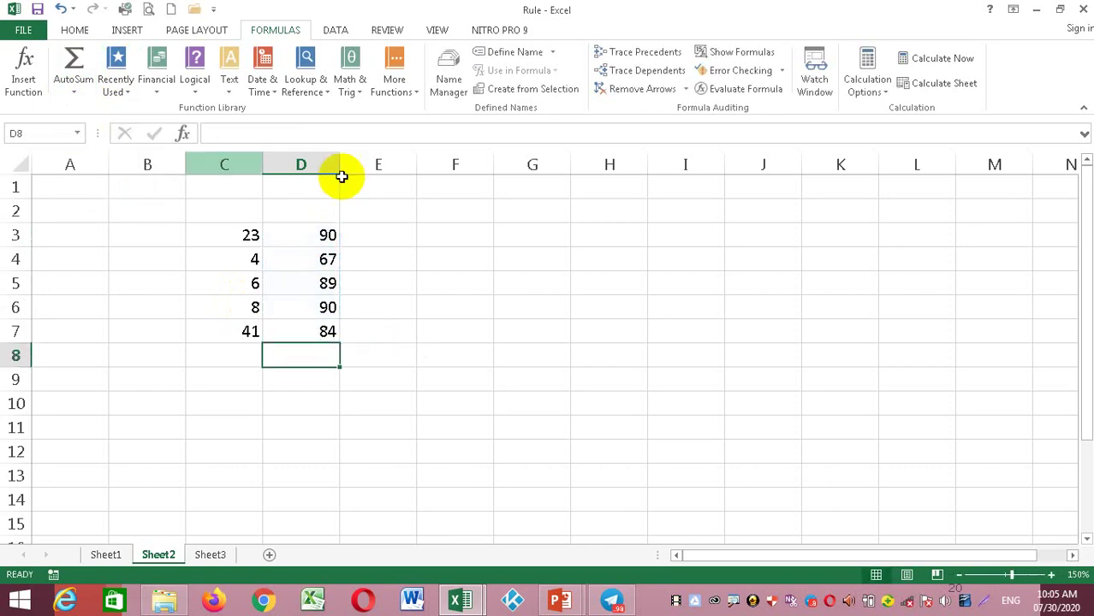
Enter the numbers 12, 90, 90 and 78 in cells E3 through E6
{"action": "left_click", "coordinate": [391, 241]}
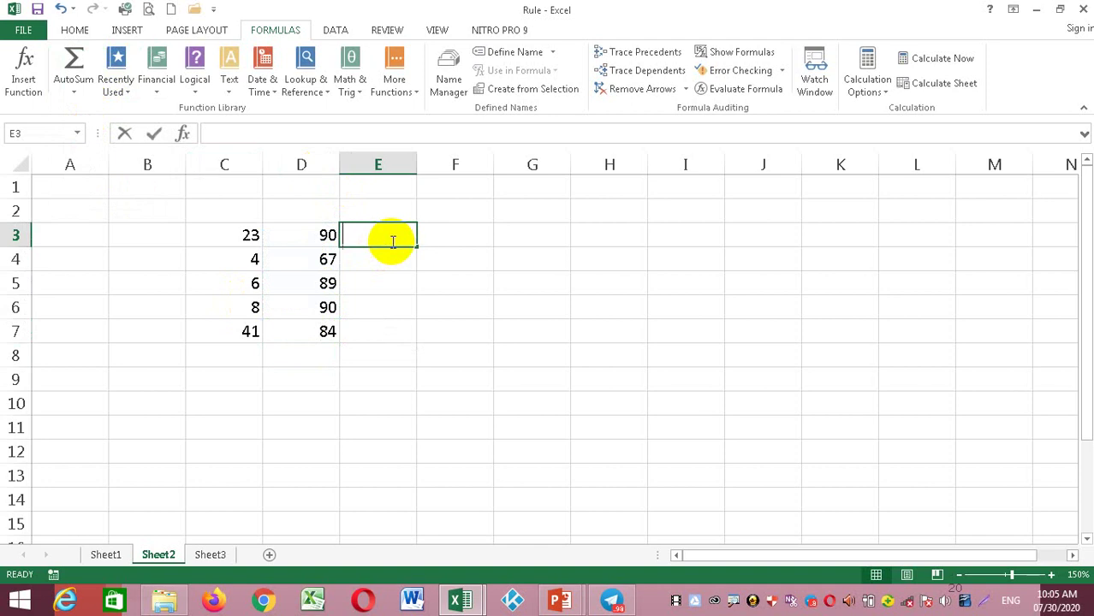
{"action": "type", "text": "12"}
{"action": "key", "text": "Return"}
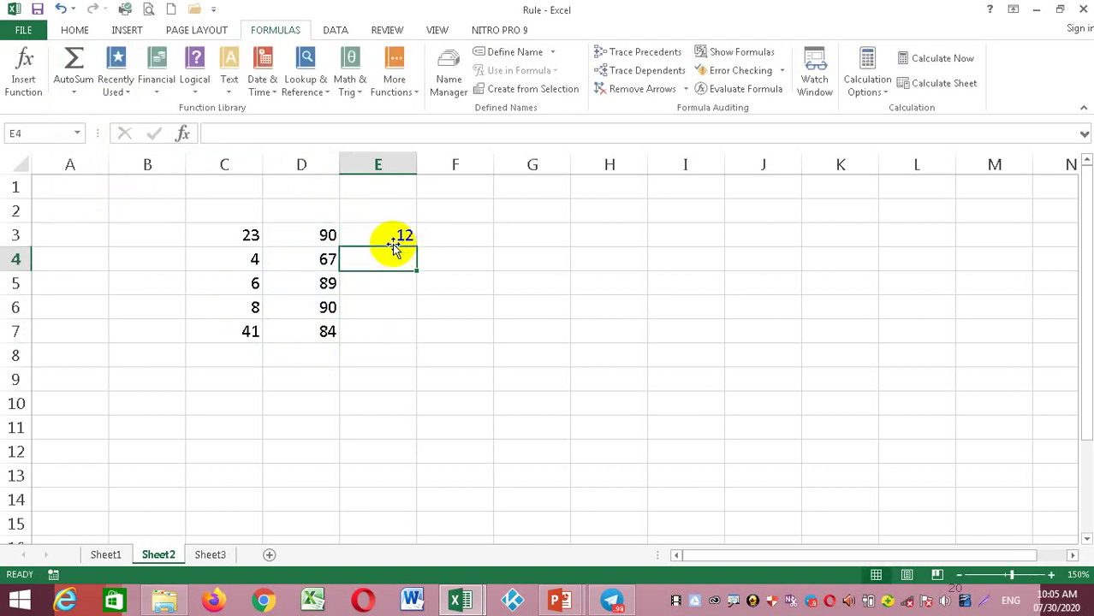
{"action": "type", "text": "90"}
{"action": "key", "text": "Return"}
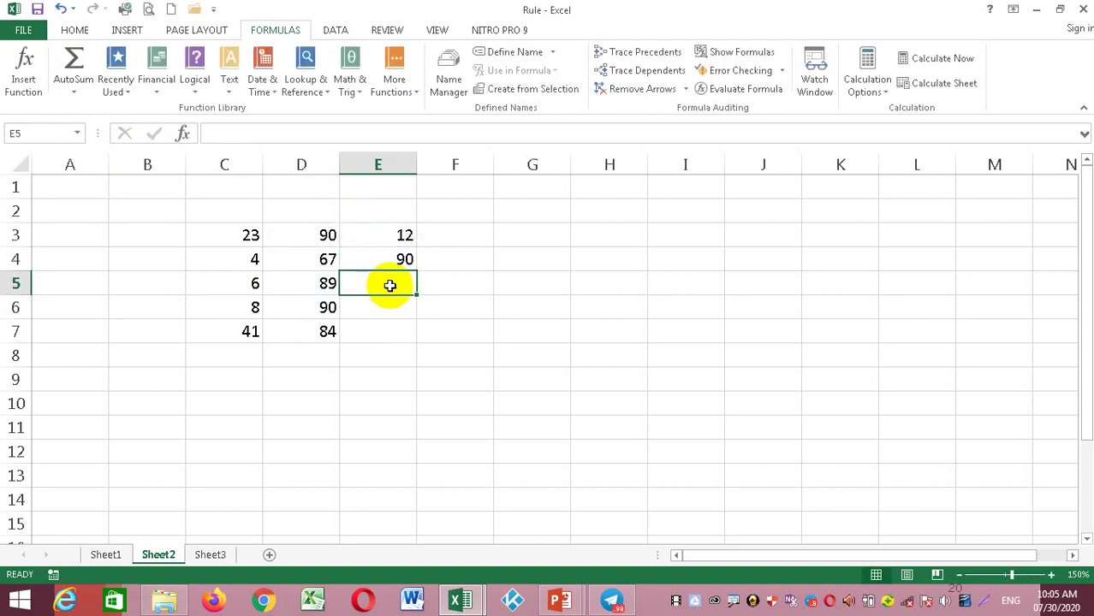
{"action": "type", "text": "90"}
{"action": "key", "text": "Return"}
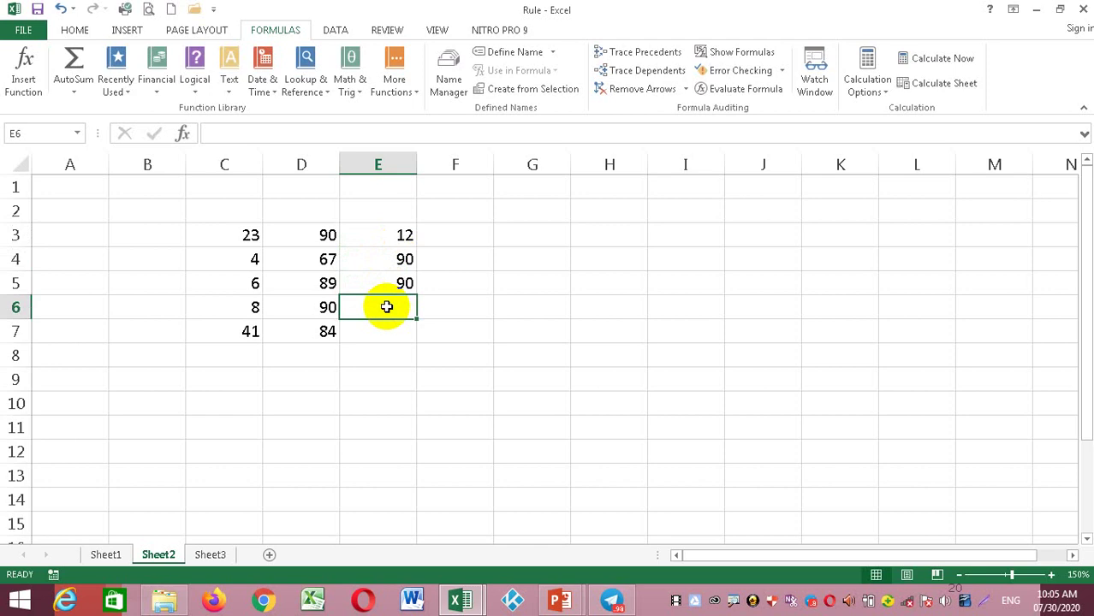
{"action": "type", "text": "78"}
Count the numbers of E3:E6 in cell E7 with the COUNT function
{"action": "left_click", "coordinate": [399, 330]}
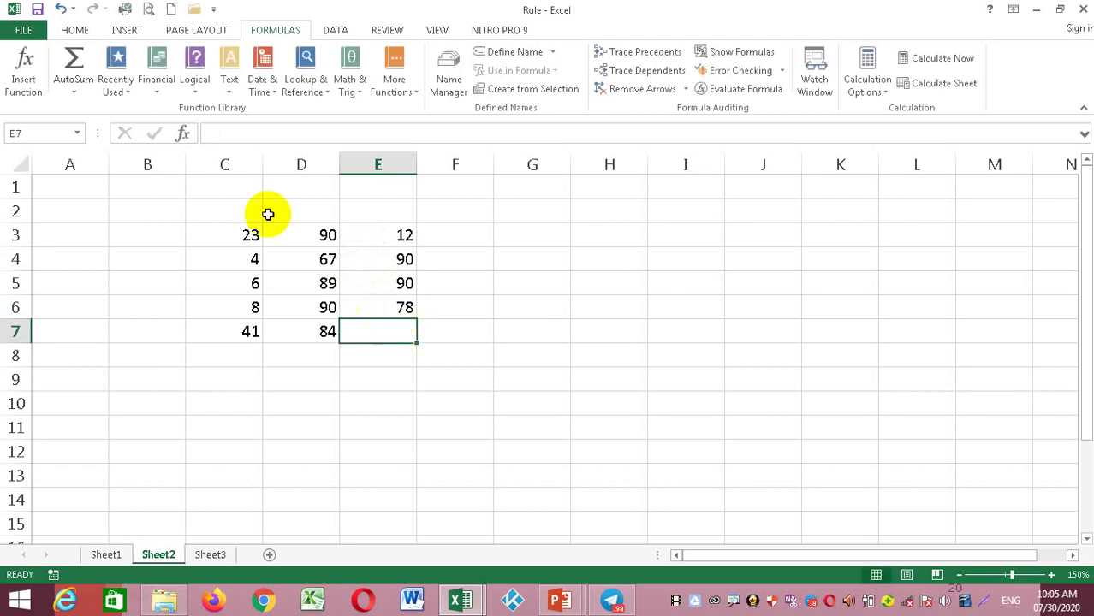
{"action": "left_click", "coordinate": [75, 93]}
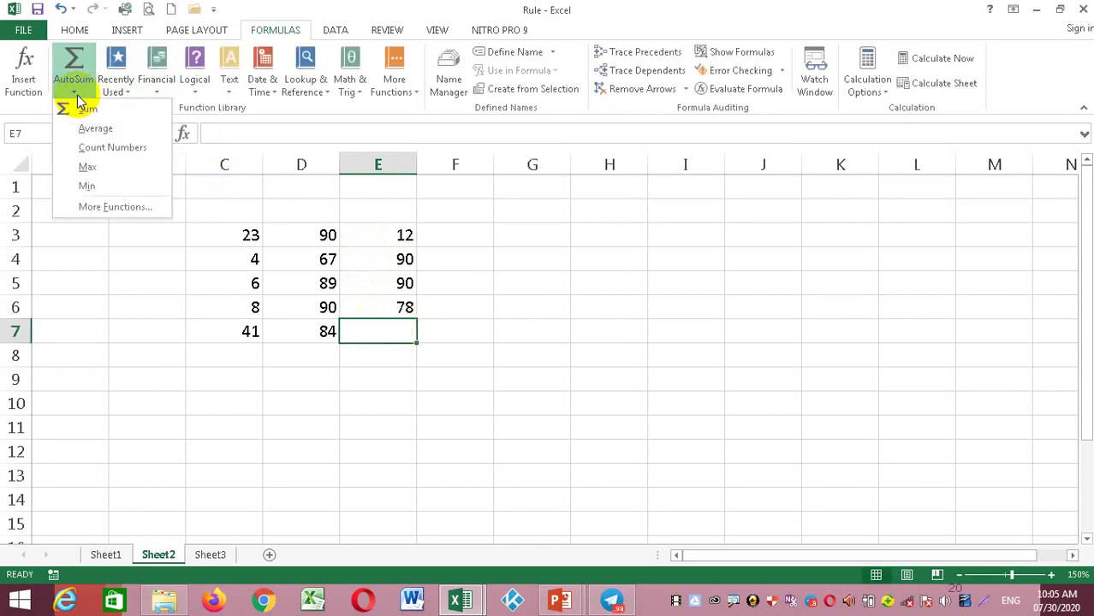
{"action": "left_click", "coordinate": [120, 150]}
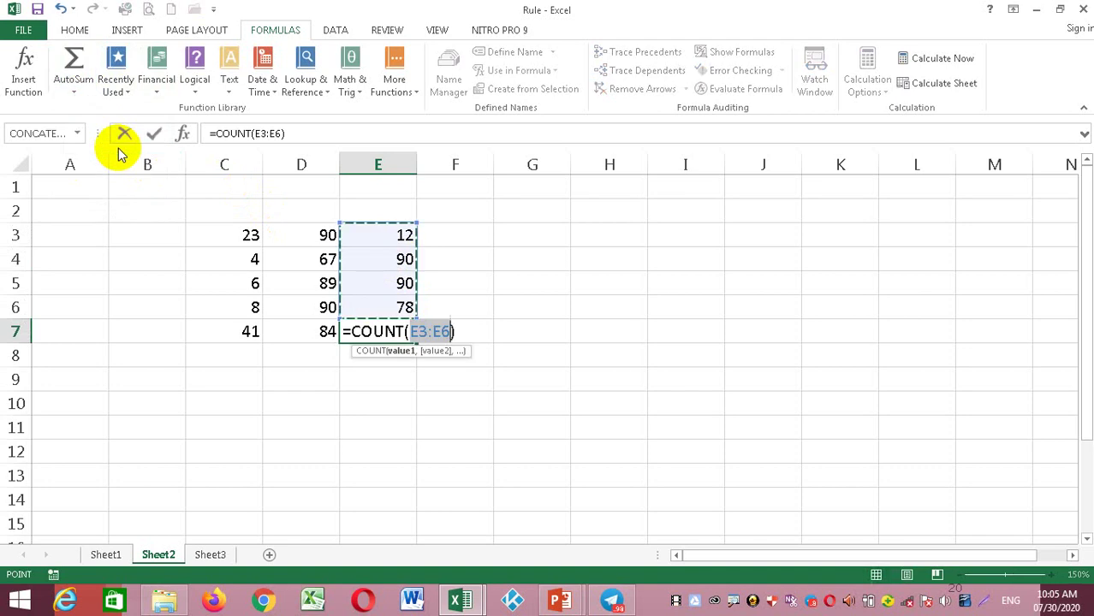
{"action": "key", "text": "Return"}
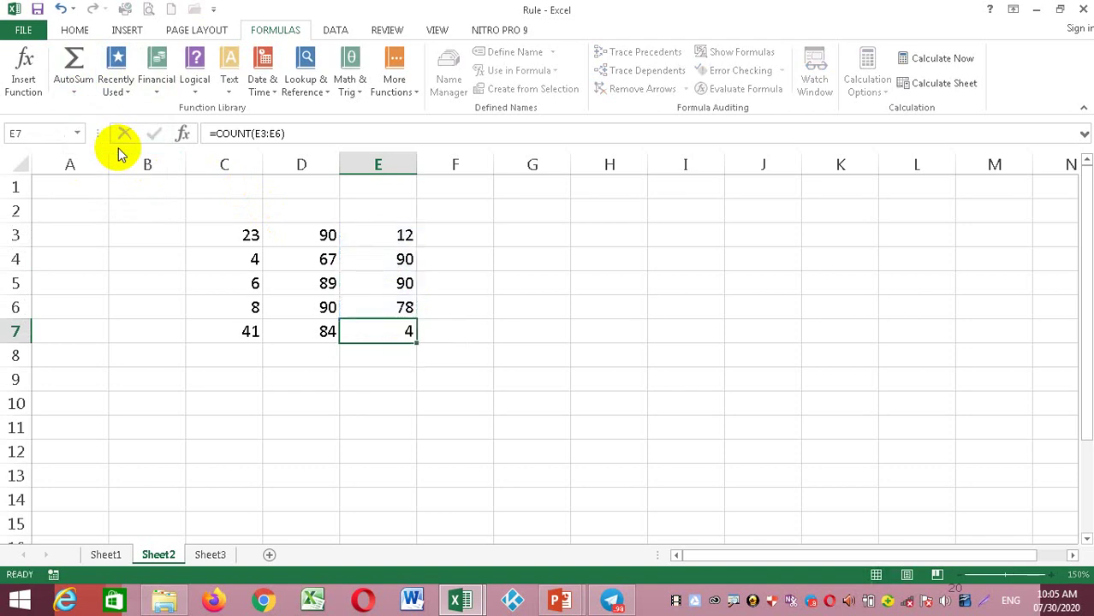
Enter the numbers 120, 67, 33 and 78 in cells F3 through F6
{"action": "left_click", "coordinate": [451, 235]}
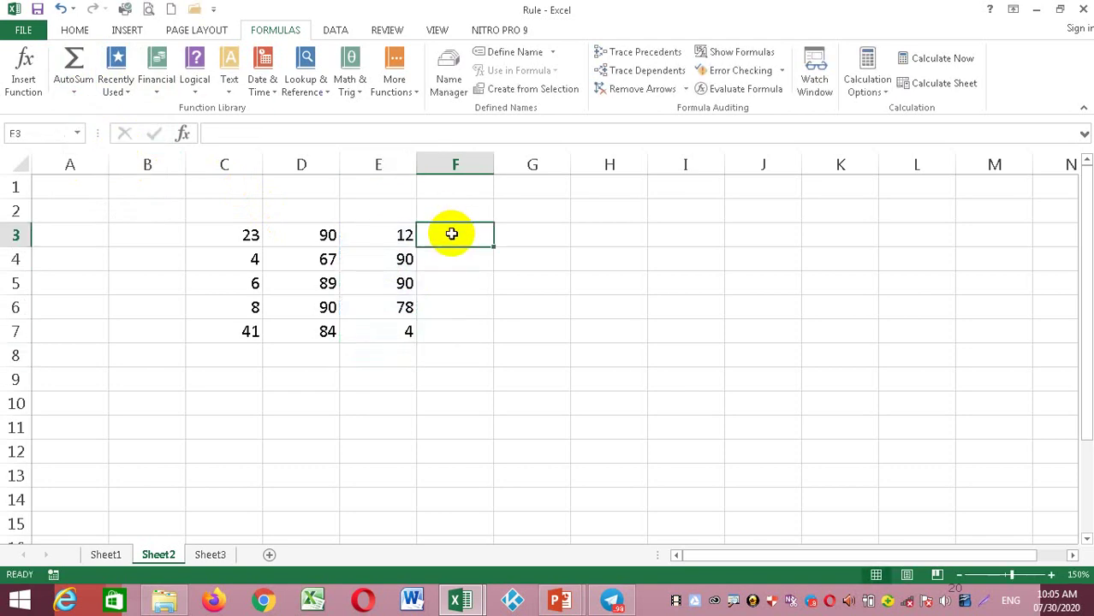
{"action": "type", "text": "120"}
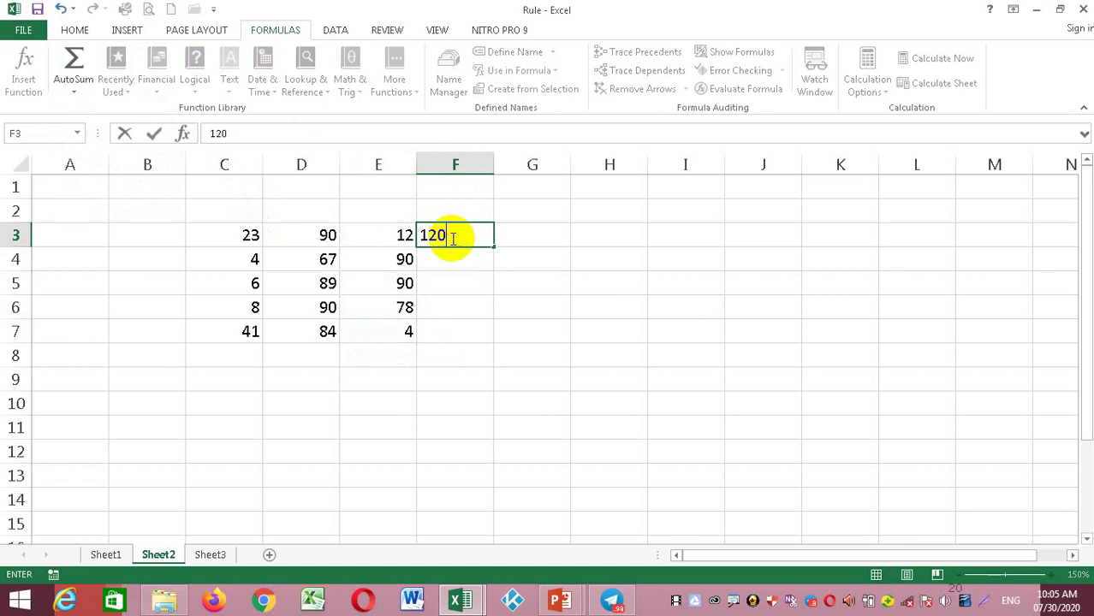
{"action": "left_click", "coordinate": [453, 261]}
{"action": "type", "text": "67"}
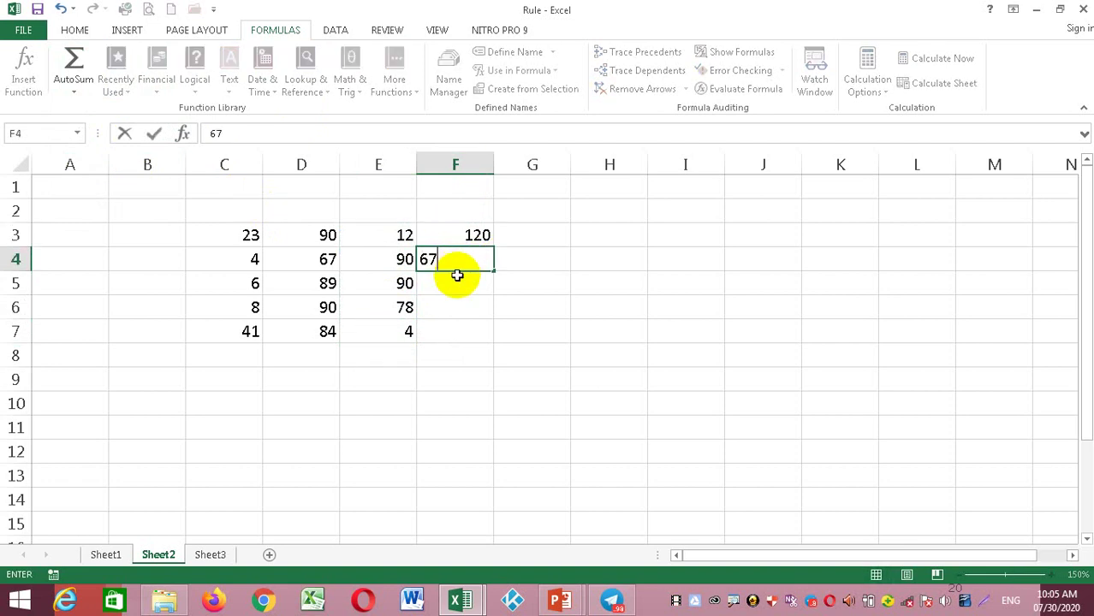
{"action": "left_click", "coordinate": [457, 282]}
{"action": "type", "text": "33"}
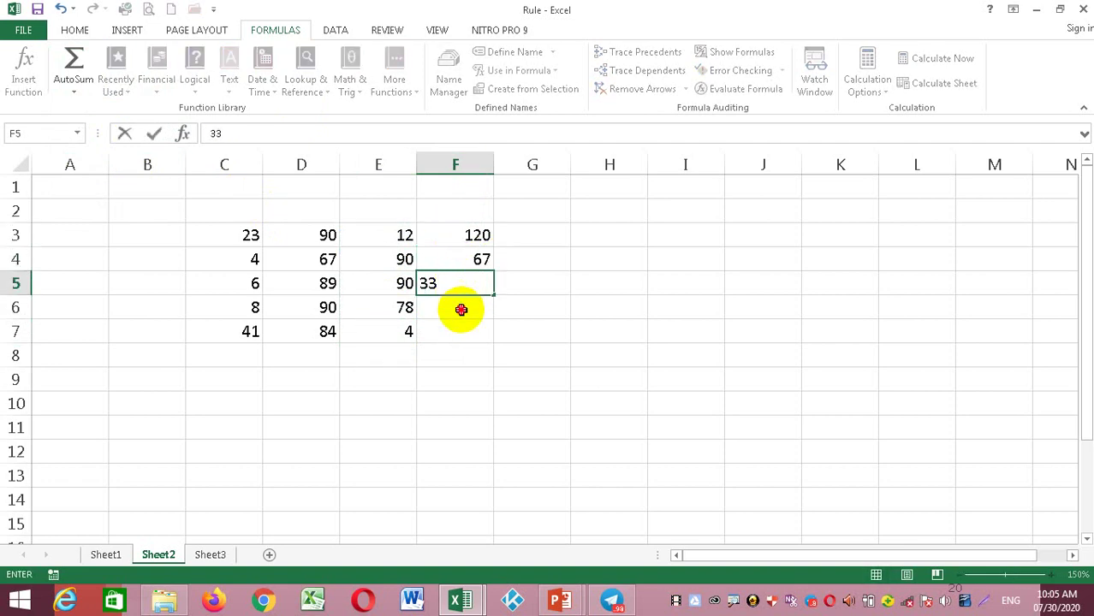
{"action": "left_click", "coordinate": [461, 309]}
{"action": "type", "text": "78"}
Find the largest number of F3:F6 in cell F7 with the MAX function
{"action": "left_click", "coordinate": [454, 333]}
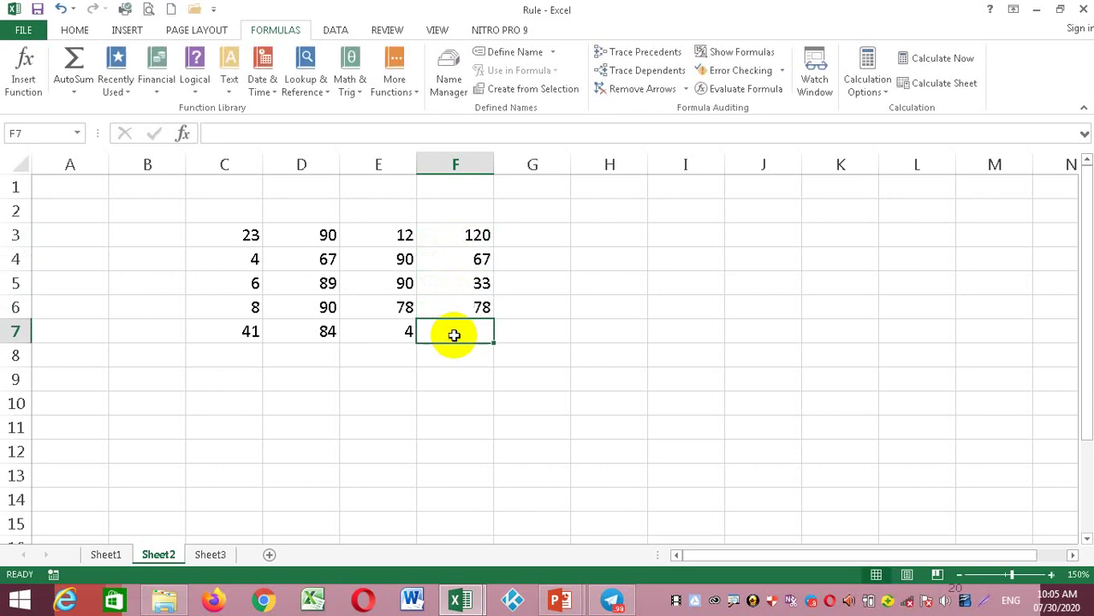
{"action": "left_click", "coordinate": [73, 93]}
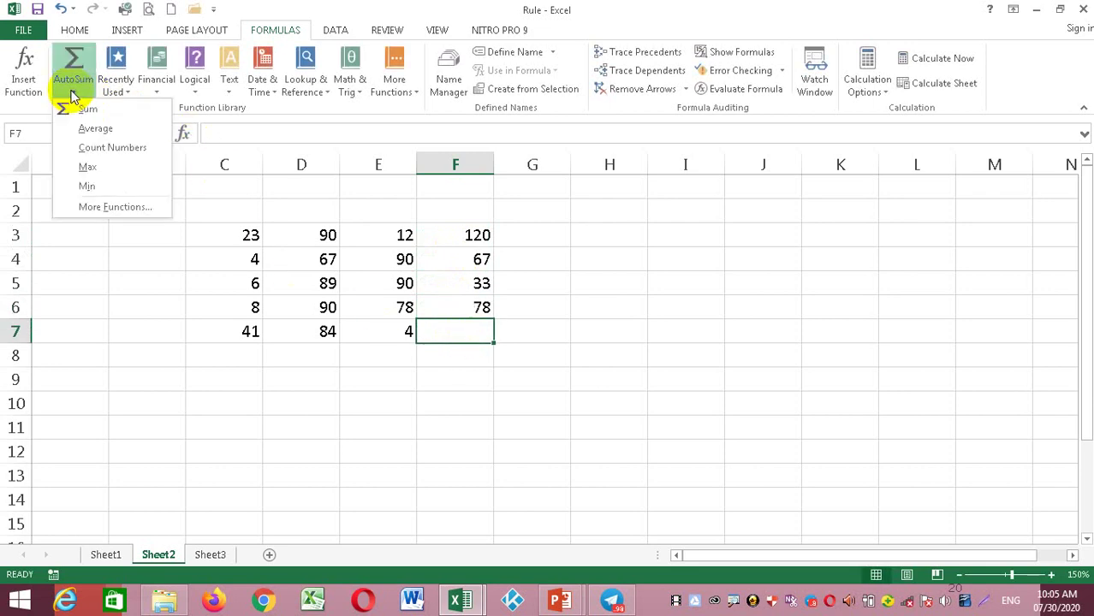
{"action": "left_click", "coordinate": [81, 166]}
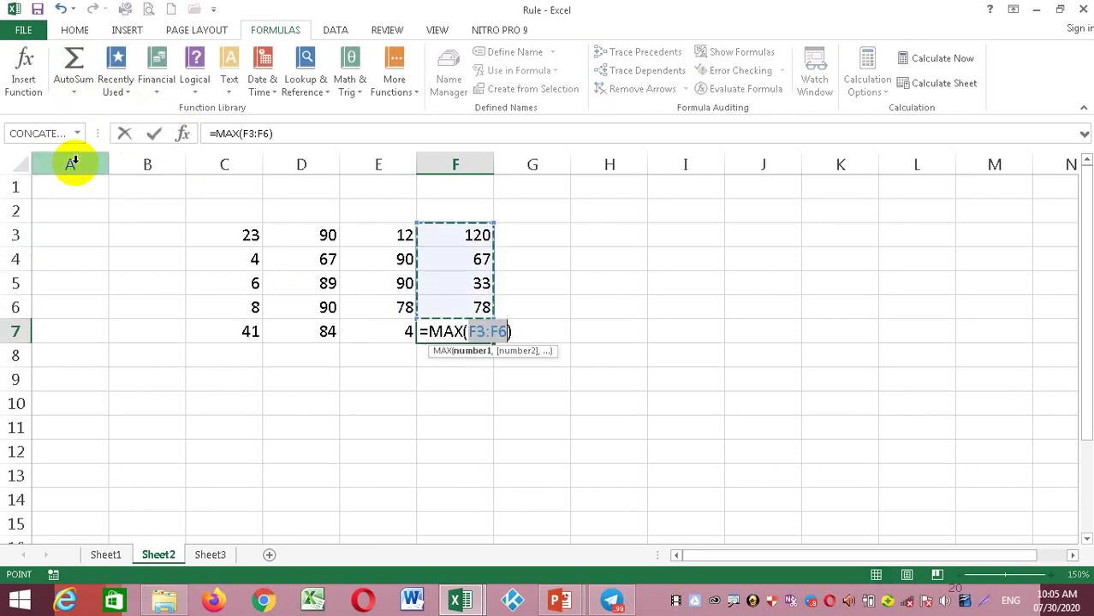
{"action": "key", "text": "Return"}
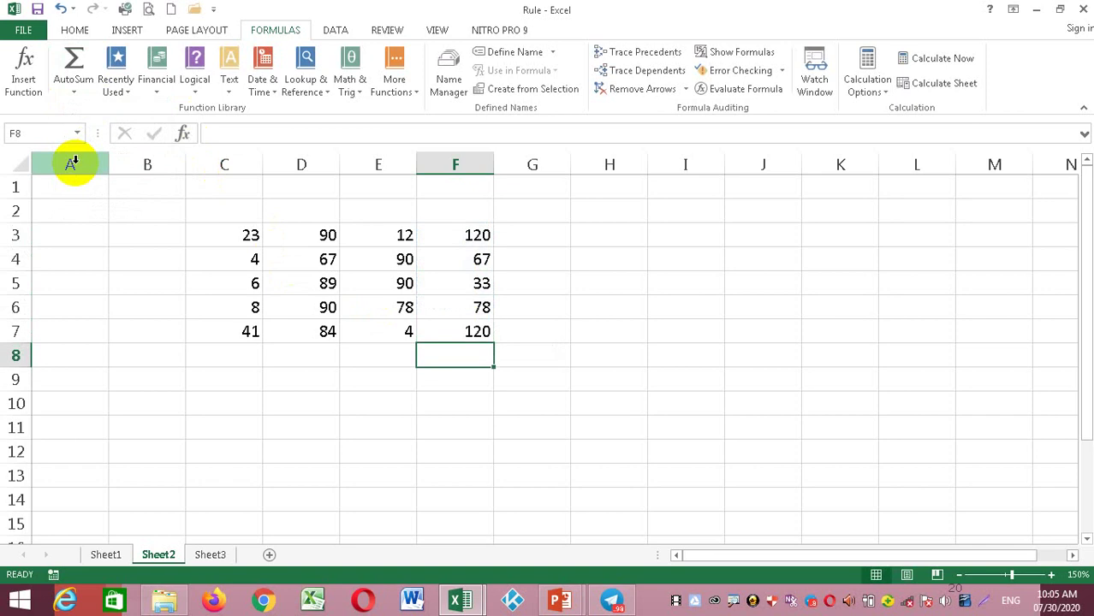
{"action": "left_click", "coordinate": [546, 235]}
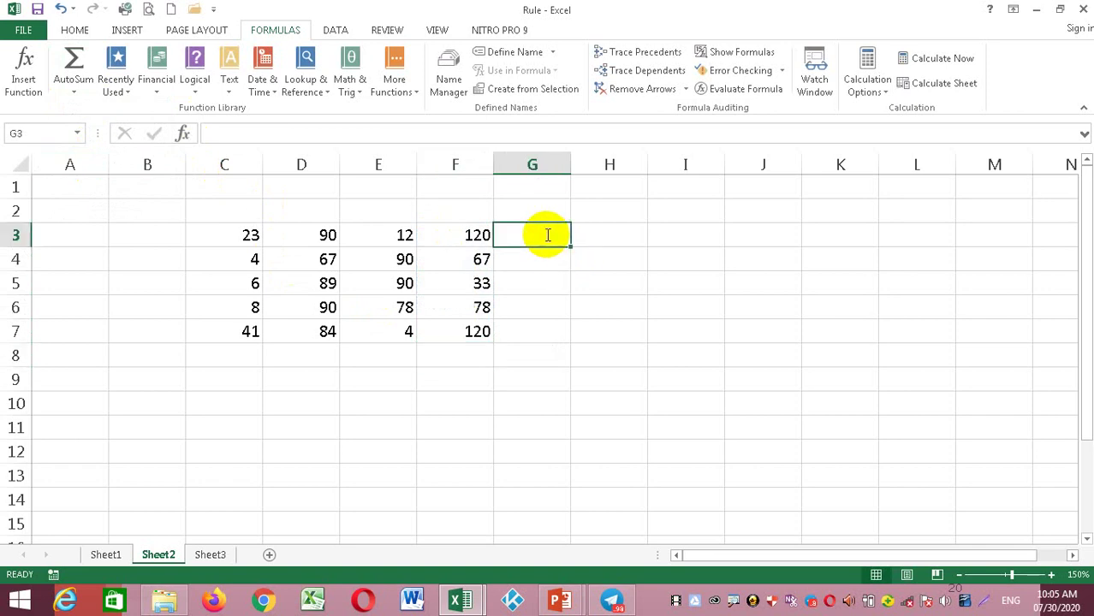
{"action": "type", "text": "="}
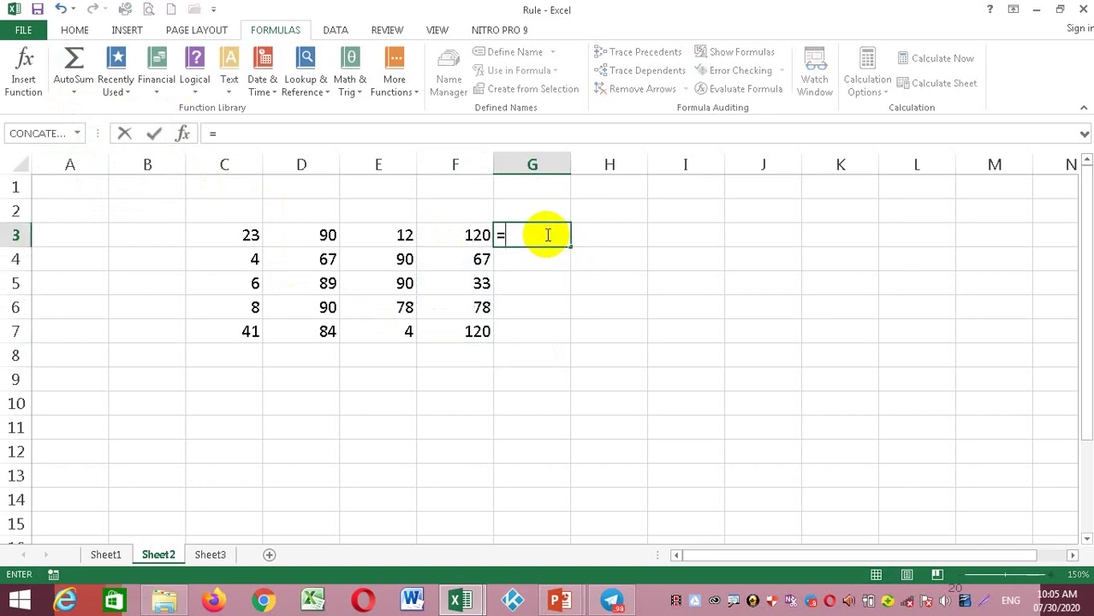
{"action": "left_click", "coordinate": [72, 94]}
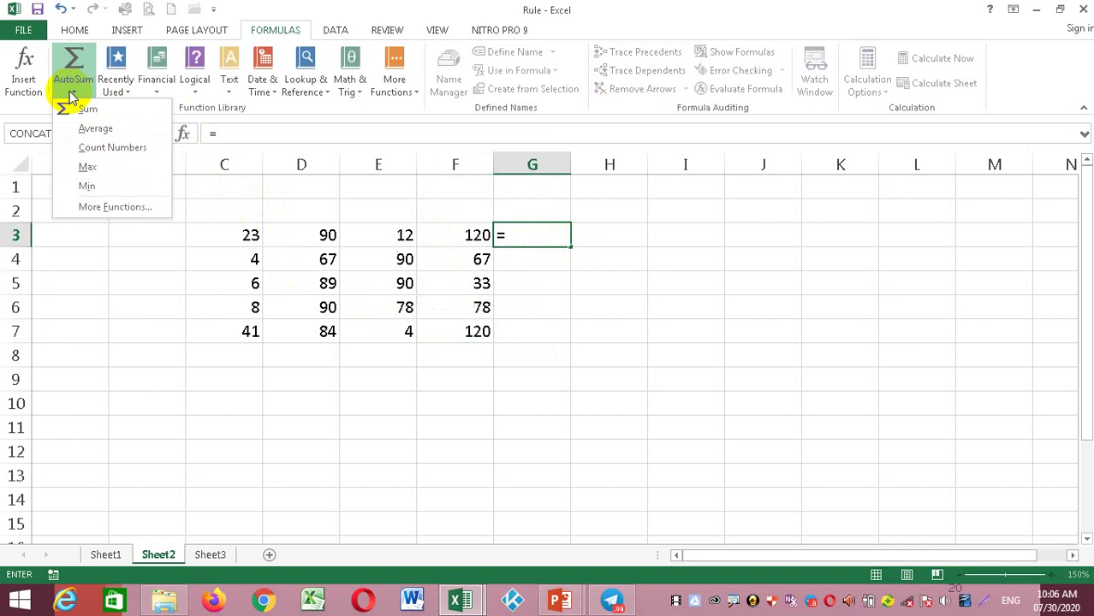
{"action": "left_click", "coordinate": [541, 235]}
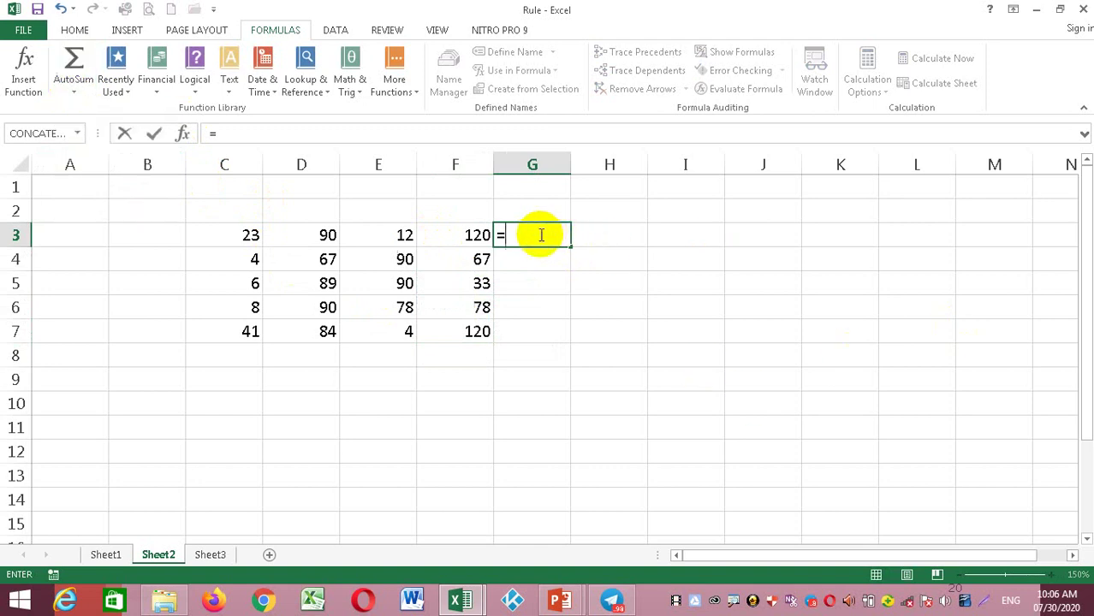
{"action": "key", "text": "BackSpace"}
Enter the numbers 123, 90, 67 and 89 in cells G3 through G6
{"action": "type", "text": "123"}
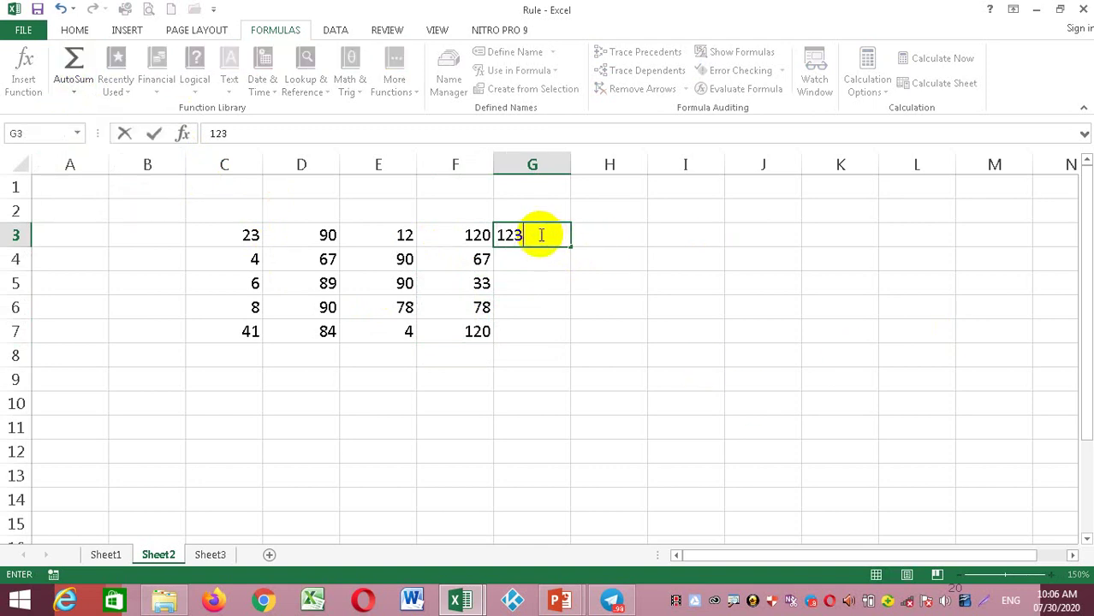
{"action": "key", "text": "Return"}
{"action": "type", "text": "90"}
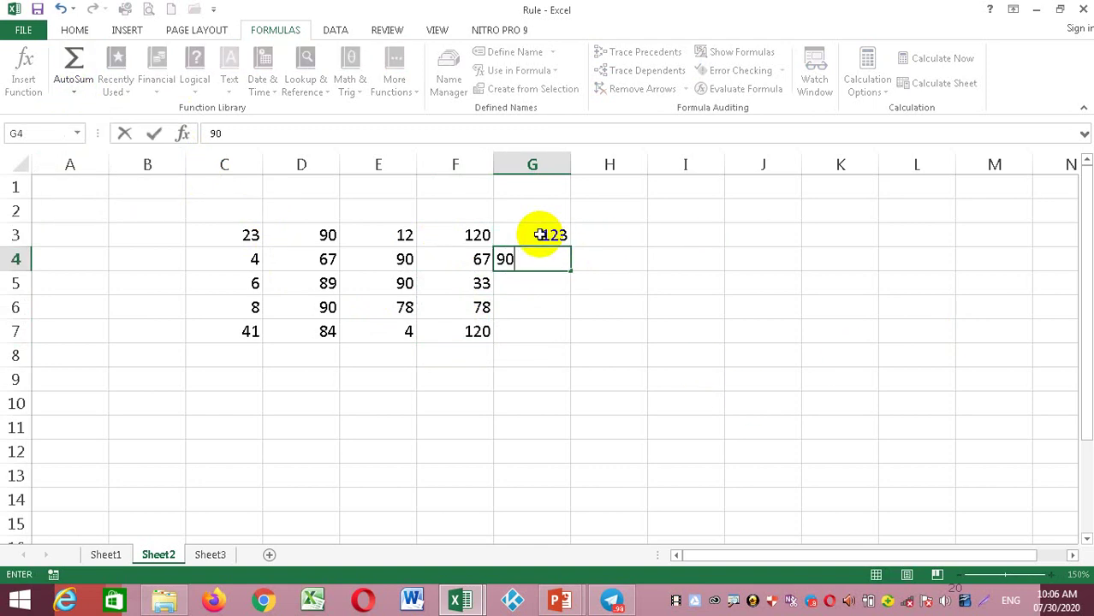
{"action": "key", "text": "Return"}
{"action": "type", "text": "67"}
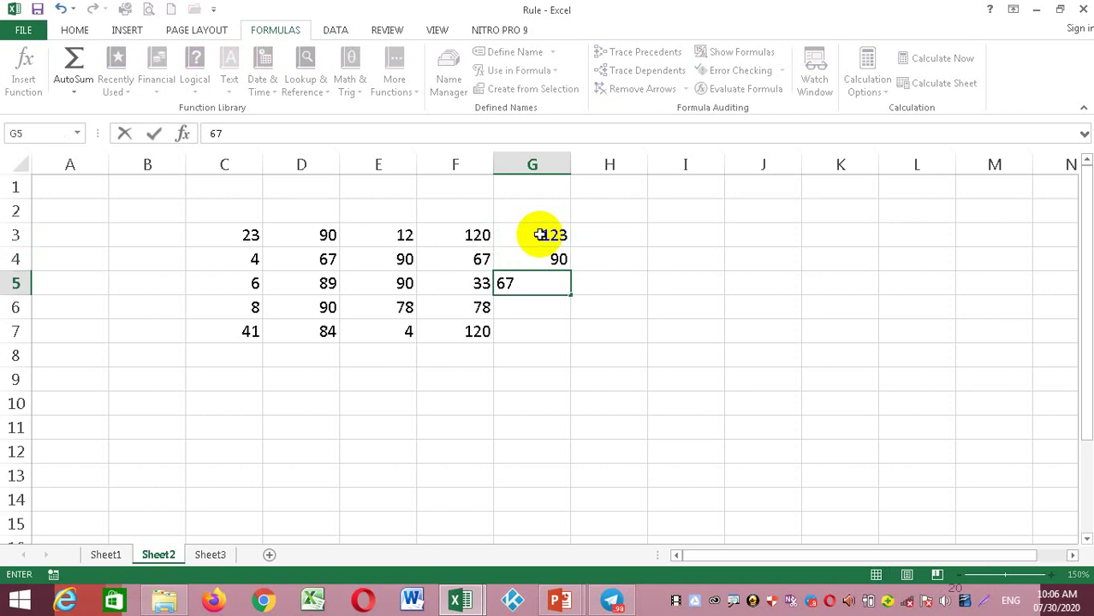
{"action": "key", "text": "Return"}
{"action": "type", "text": "89"}
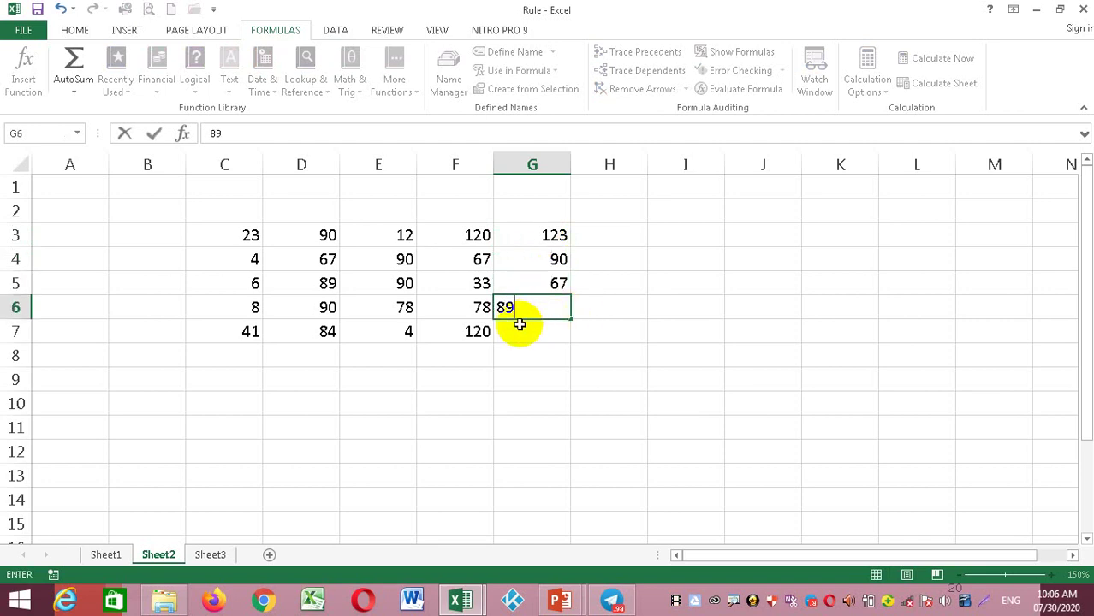
{"action": "key", "text": "Return"}
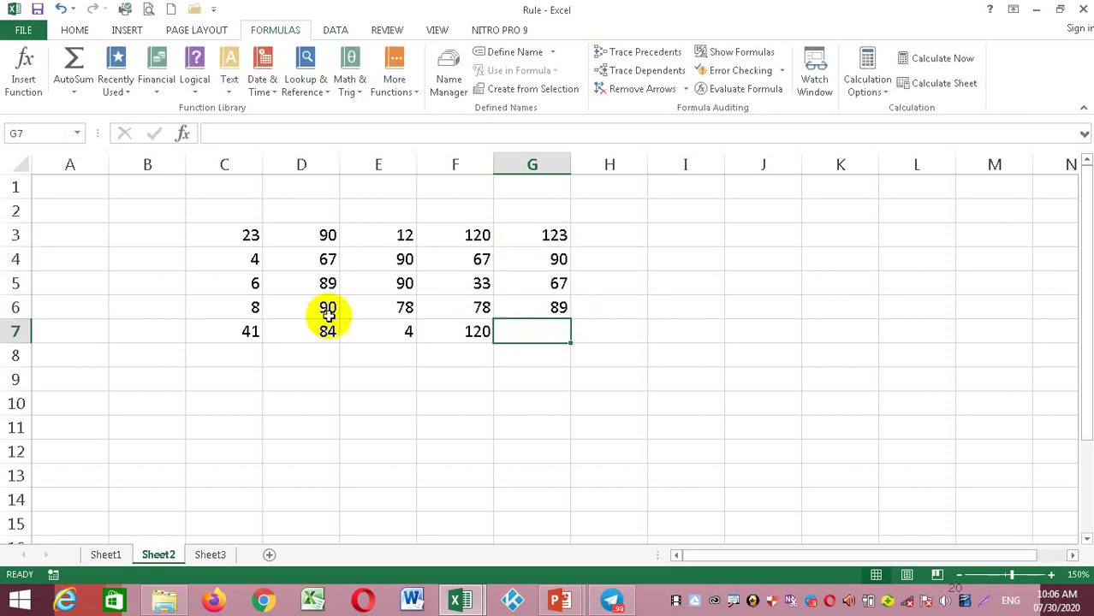
Find the smallest number of G3:G6 in cell G7 with the MIN function
{"action": "left_click", "coordinate": [75, 93]}
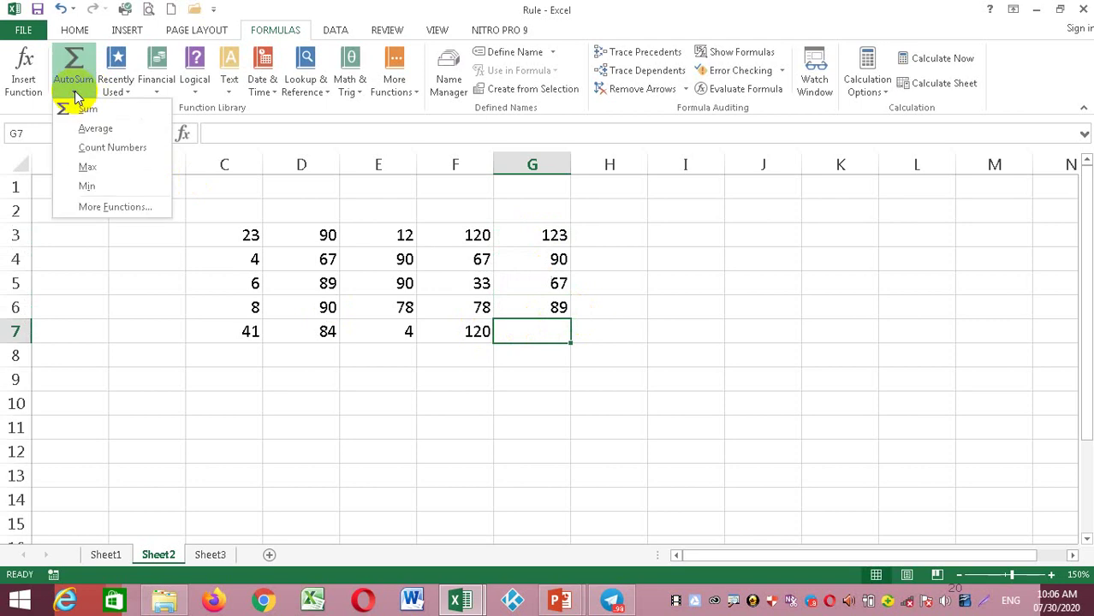
{"action": "left_click", "coordinate": [88, 187]}
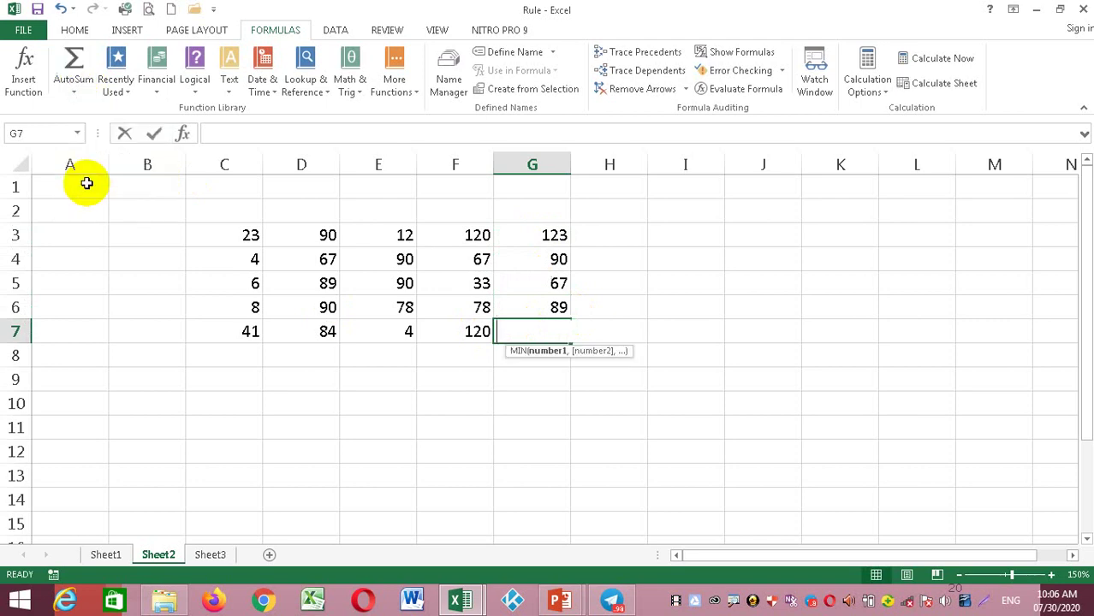
{"action": "key", "text": "Return"}
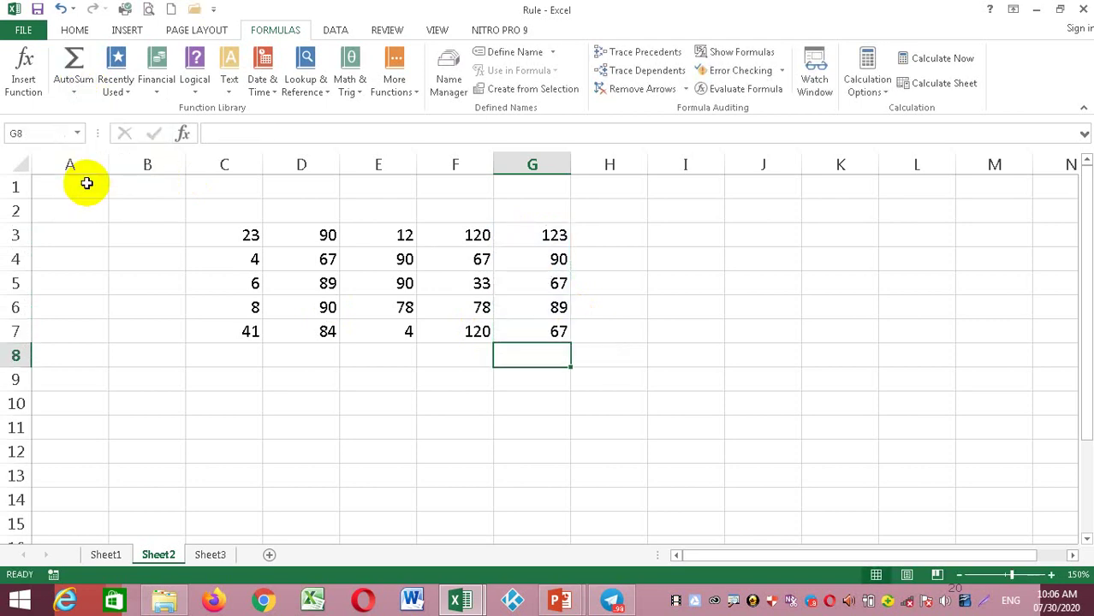
Enter the numbers 23, 78, 90 and 78 in cells H3 through H6
{"action": "left_click", "coordinate": [597, 239]}
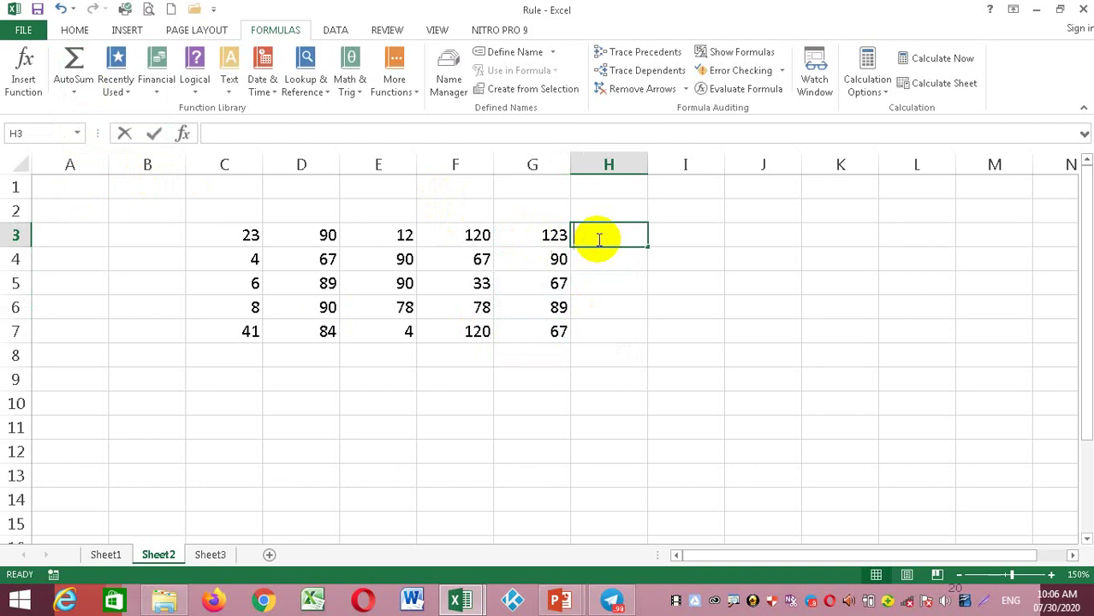
{"action": "type", "text": "23"}
{"action": "key", "text": "Return"}
{"action": "type", "text": "78"}
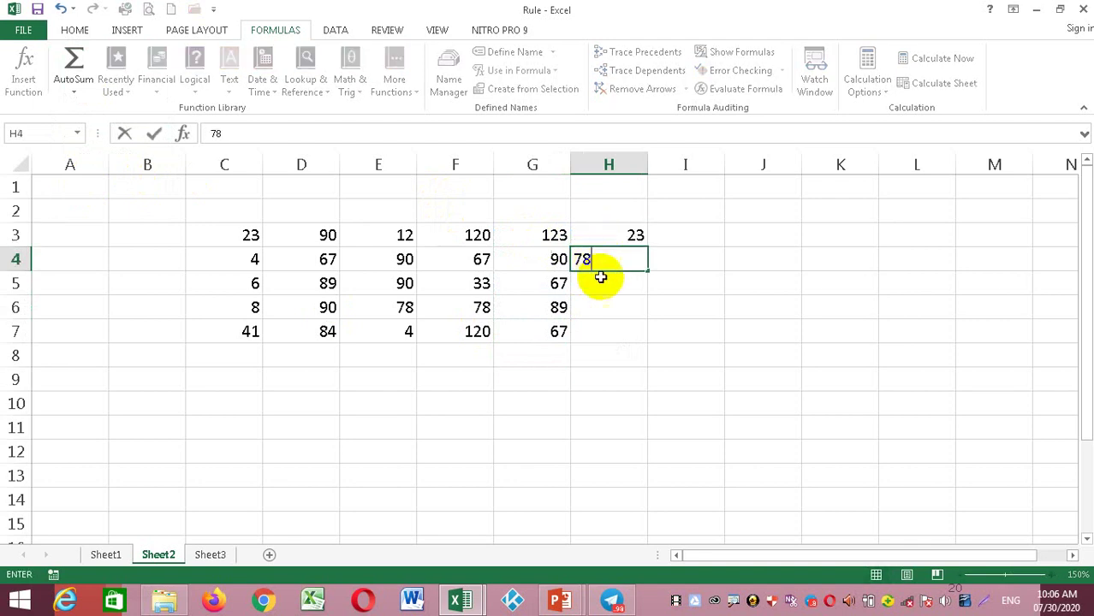
{"action": "key", "text": "Return"}
{"action": "type", "text": "90"}
{"action": "key", "text": "Return"}
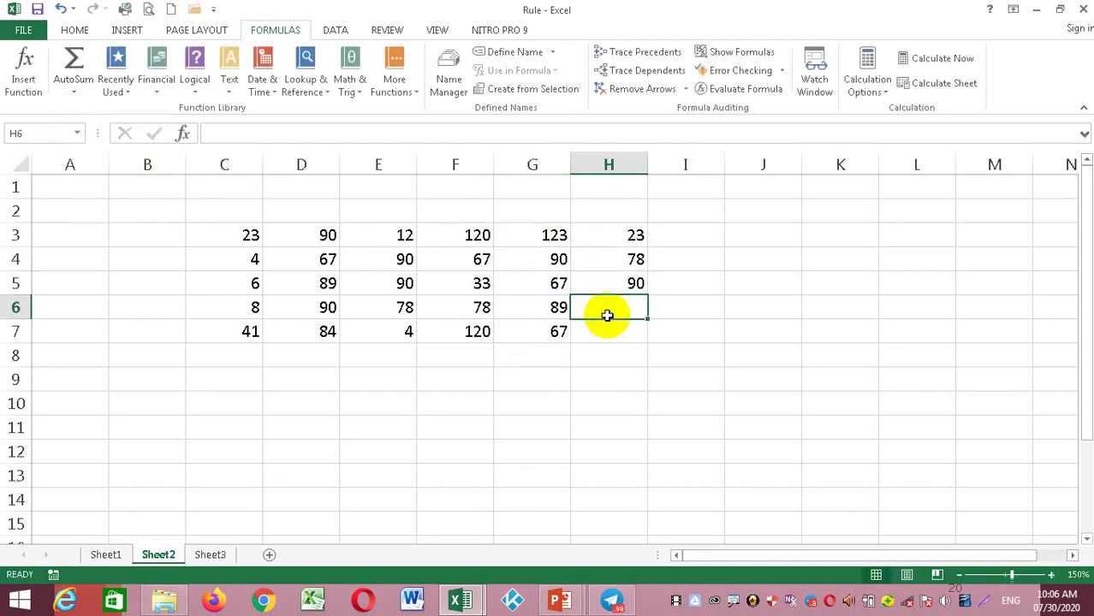
{"action": "type", "text": "78"}
{"action": "key", "text": "Return"}
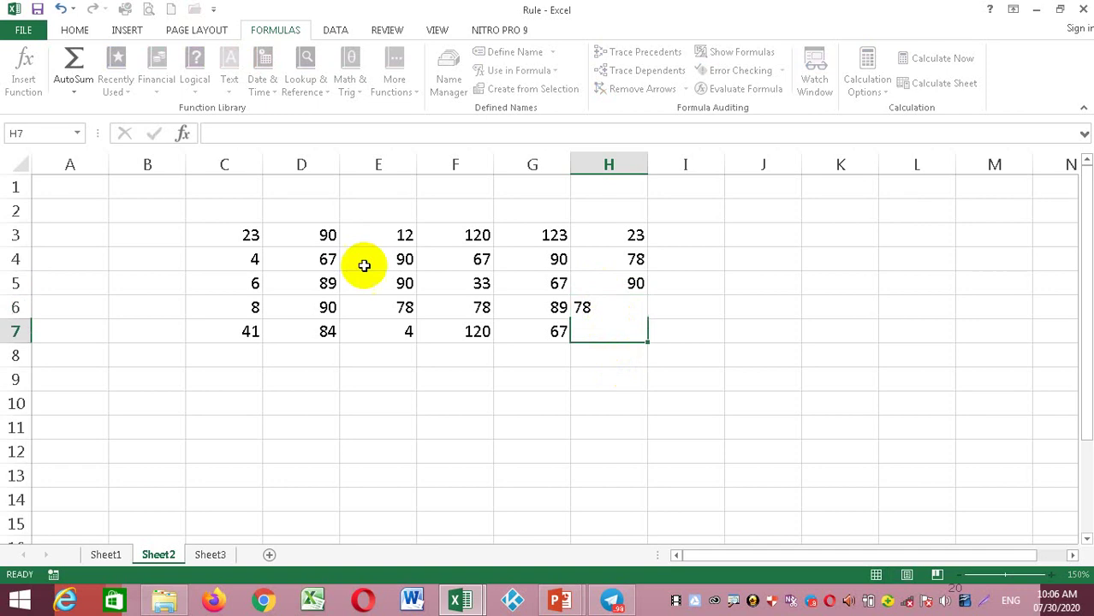
Look through the Text category in AutoSum's additional functions for cell H7, and leave without inserting one
{"action": "left_click", "coordinate": [74, 94]}
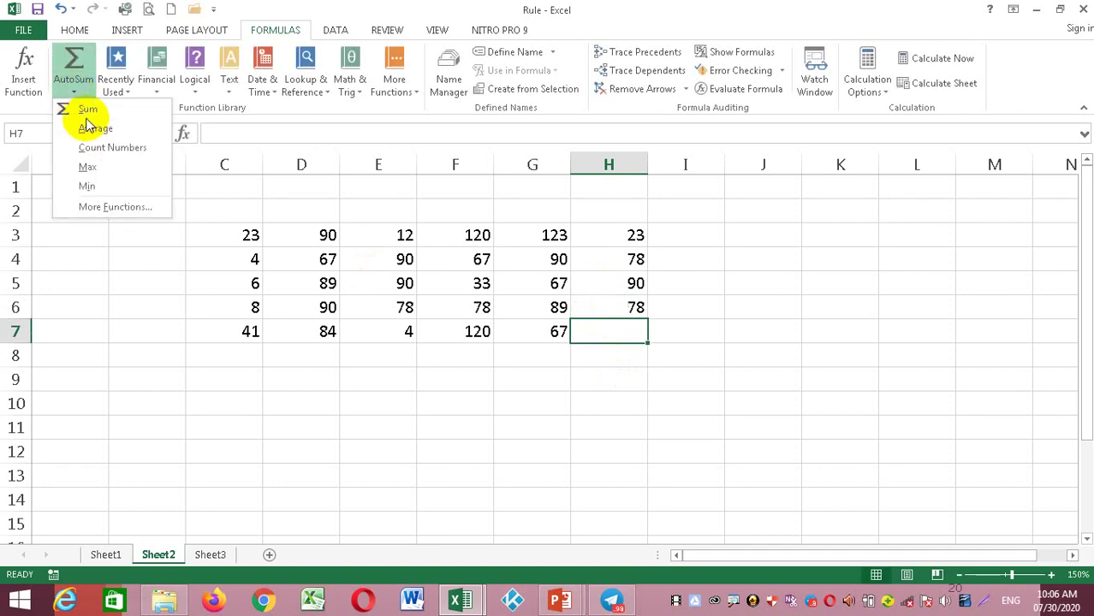
{"action": "left_click", "coordinate": [110, 208]}
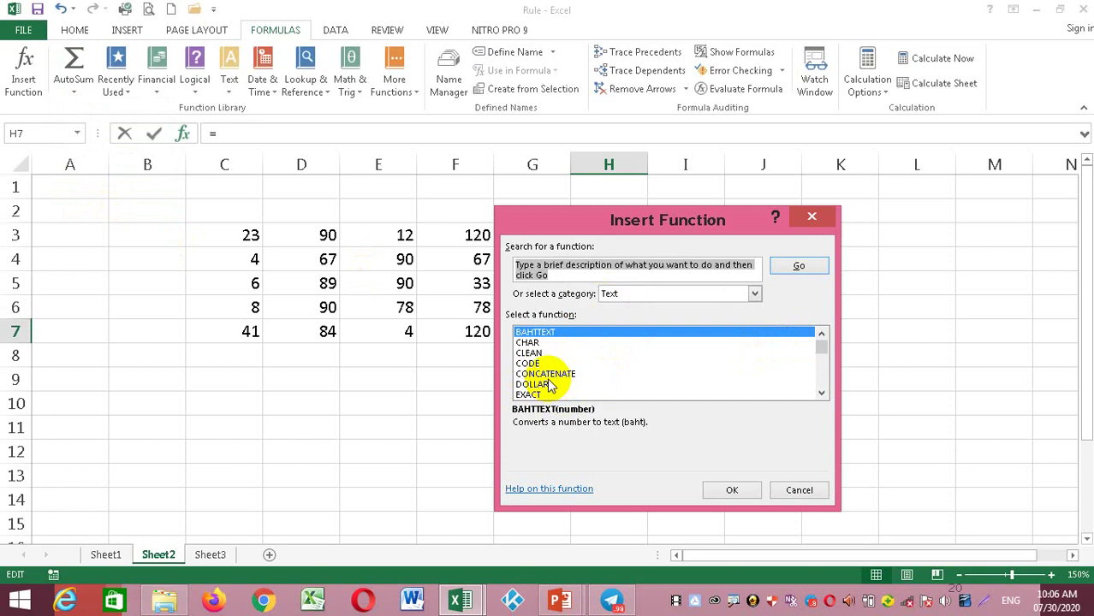
{"action": "left_click", "coordinate": [820, 395]}
{"action": "left_click", "coordinate": [820, 395]}
{"action": "left_click", "coordinate": [820, 395]}
{"action": "left_click", "coordinate": [820, 395]}
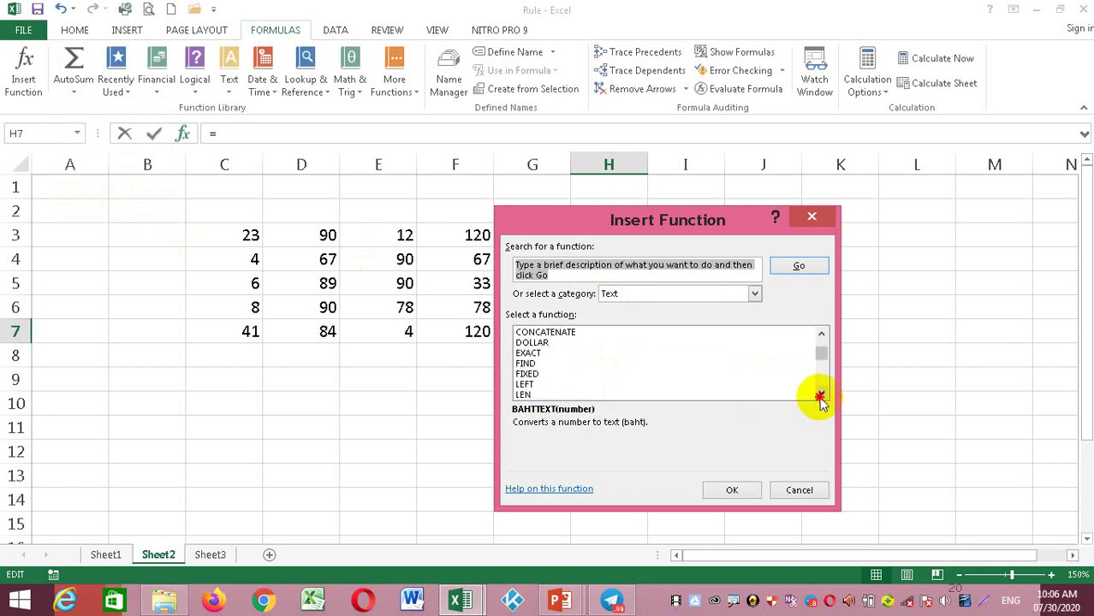
{"action": "left_click", "coordinate": [820, 395]}
{"action": "left_click", "coordinate": [821, 395]}
{"action": "left_click", "coordinate": [820, 394]}
{"action": "left_click", "coordinate": [820, 395]}
{"action": "left_click", "coordinate": [820, 395]}
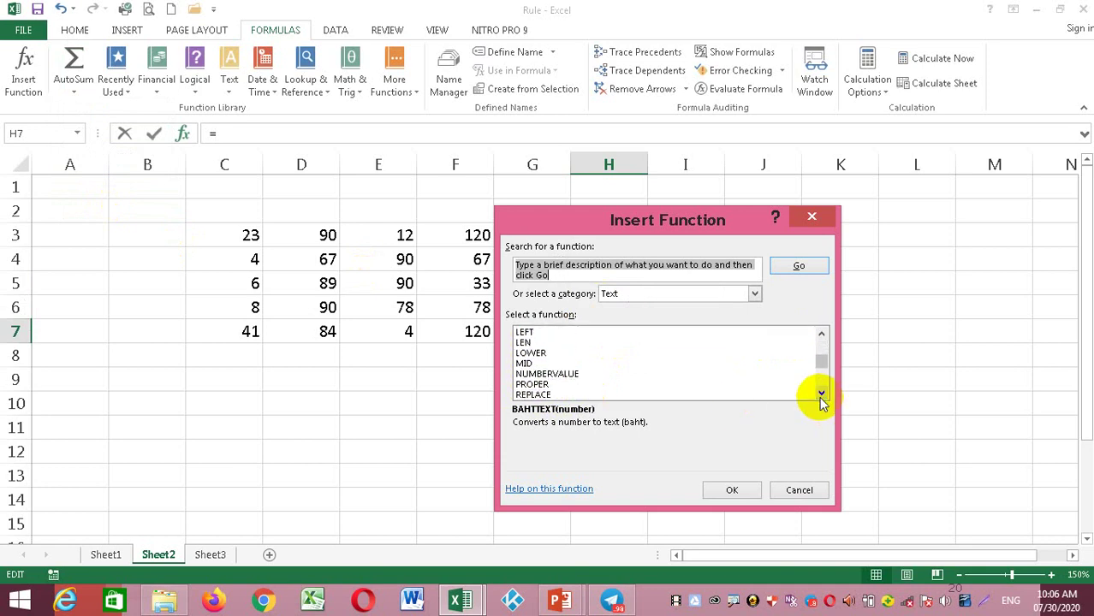
{"action": "left_click", "coordinate": [820, 395]}
{"action": "left_click", "coordinate": [820, 395]}
{"action": "left_click", "coordinate": [820, 395]}
{"action": "left_click", "coordinate": [820, 394]}
{"action": "left_click", "coordinate": [820, 395]}
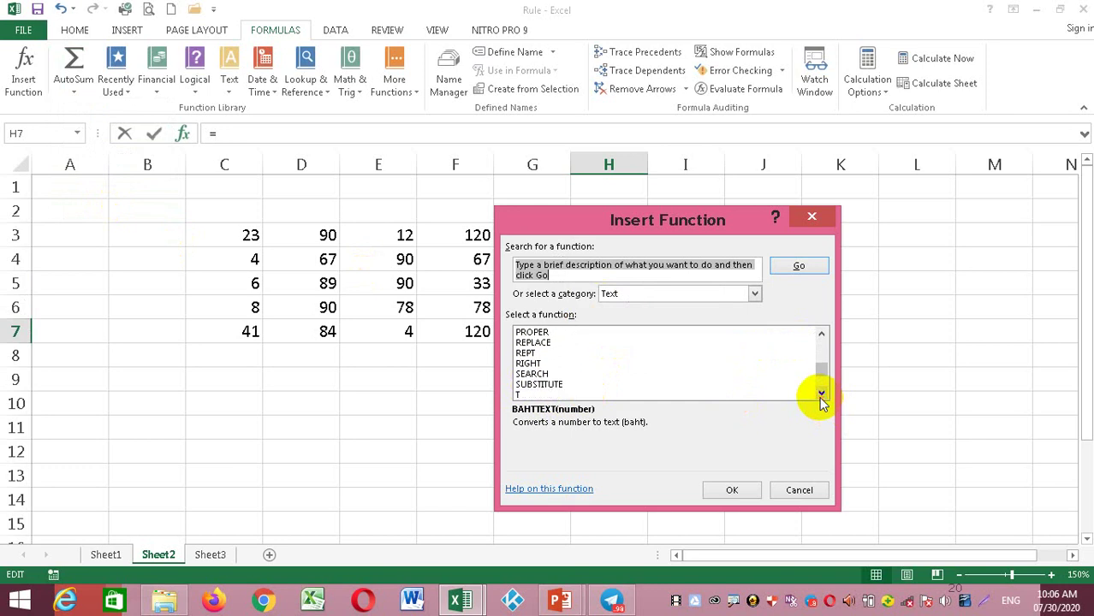
{"action": "left_click", "coordinate": [820, 395]}
{"action": "left_click", "coordinate": [820, 395]}
{"action": "left_click", "coordinate": [820, 395]}
{"action": "left_click", "coordinate": [820, 395]}
{"action": "left_click", "coordinate": [820, 394]}
{"action": "left_click", "coordinate": [820, 395]}
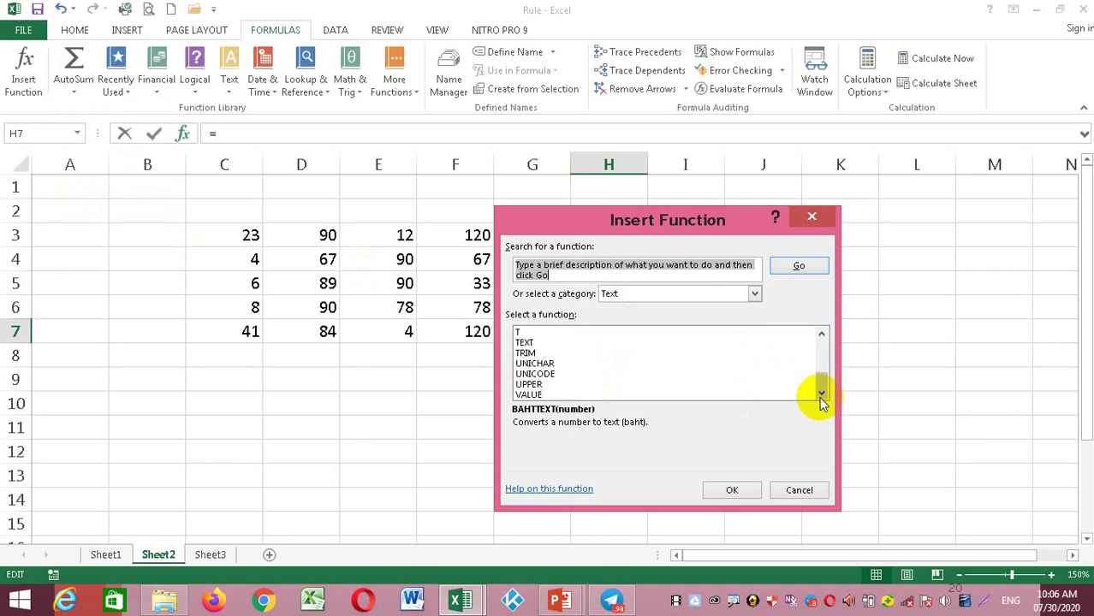
{"action": "left_click", "coordinate": [820, 333]}
{"action": "left_click", "coordinate": [820, 333]}
{"action": "left_click", "coordinate": [820, 333]}
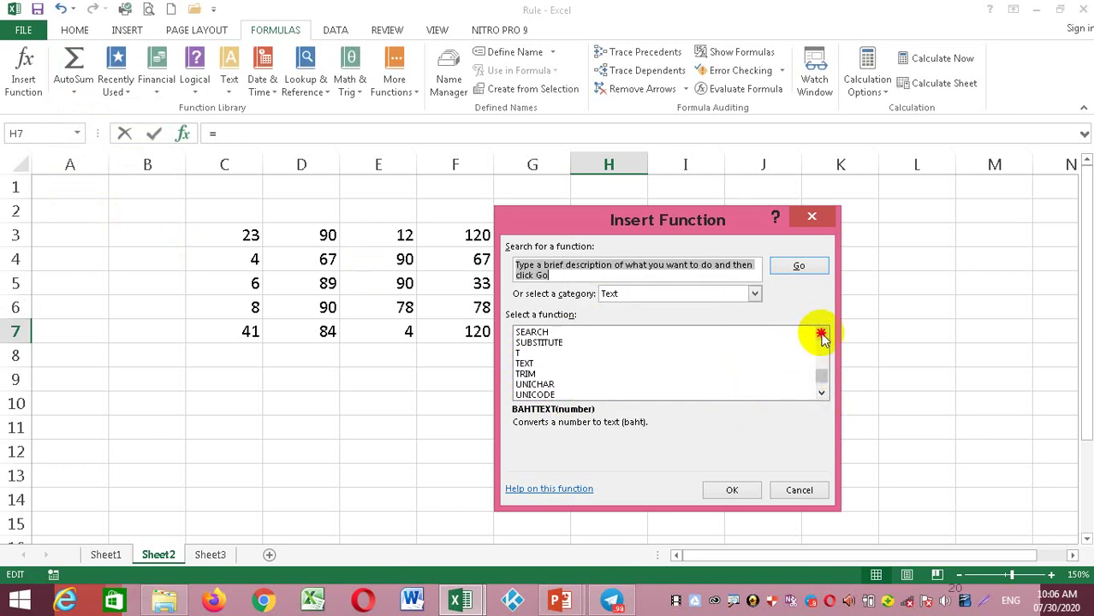
{"action": "left_click", "coordinate": [820, 333]}
{"action": "left_click", "coordinate": [820, 333]}
{"action": "left_click", "coordinate": [820, 333]}
{"action": "double_click", "coordinate": [820, 333]}
{"action": "left_click", "coordinate": [820, 333]}
{"action": "double_click", "coordinate": [820, 333]}
{"action": "left_click", "coordinate": [820, 333]}
{"action": "double_click", "coordinate": [820, 333]}
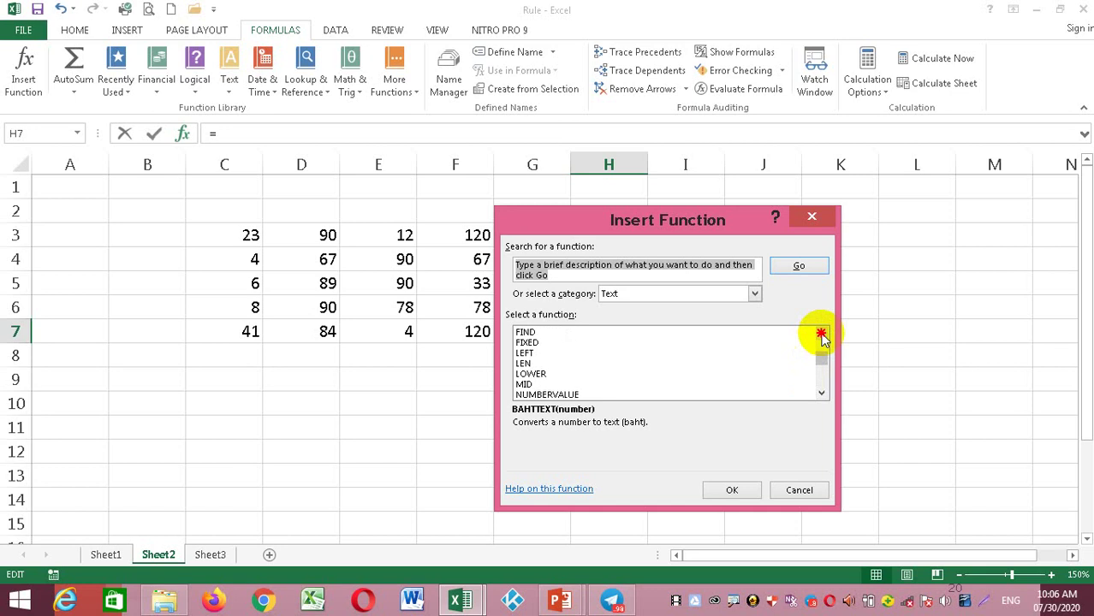
{"action": "double_click", "coordinate": [820, 333]}
{"action": "left_click", "coordinate": [820, 333]}
{"action": "left_click", "coordinate": [820, 333]}
{"action": "left_click", "coordinate": [820, 333]}
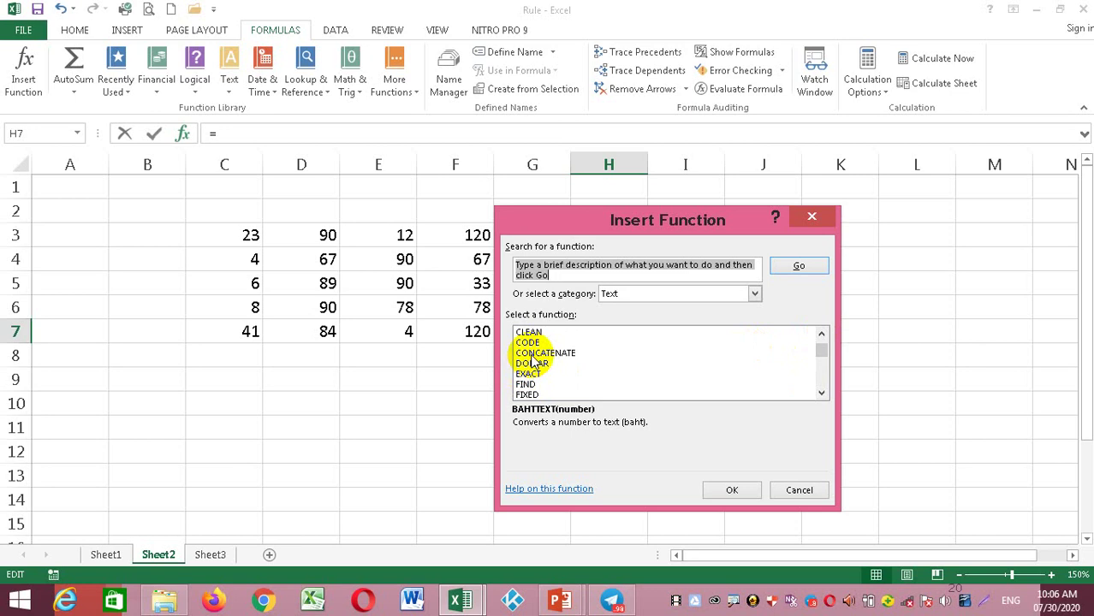
{"action": "left_click", "coordinate": [799, 489]}
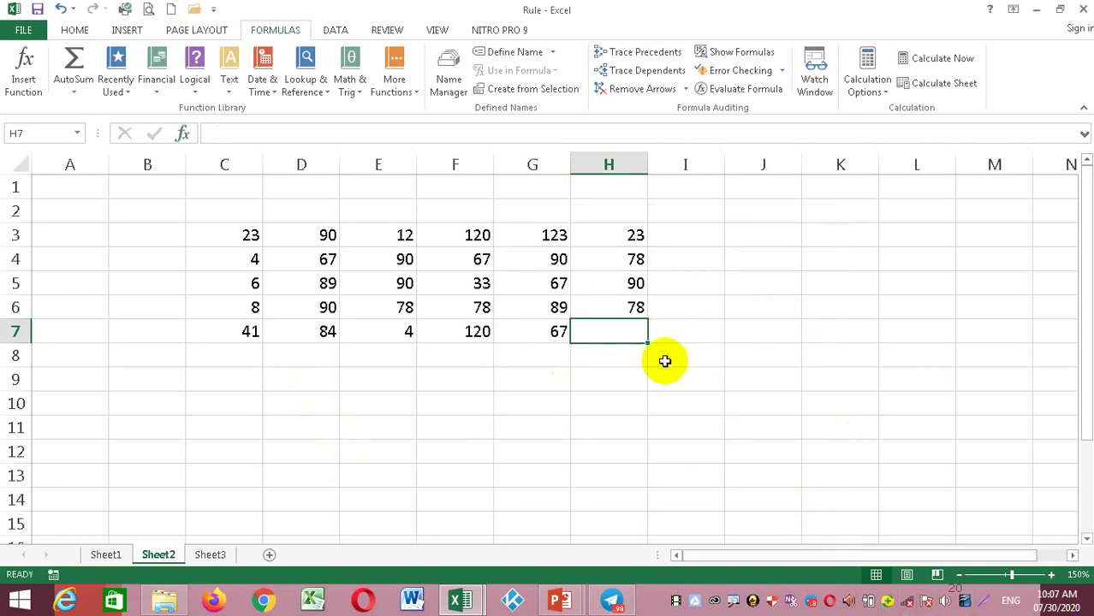
Switch to the running PowerPoint slide show and advance through the AutoSum example to the Function Library slide
{"action": "left_click", "coordinate": [603, 604]}
{"action": "mouse_move", "coordinate": [560, 602]}
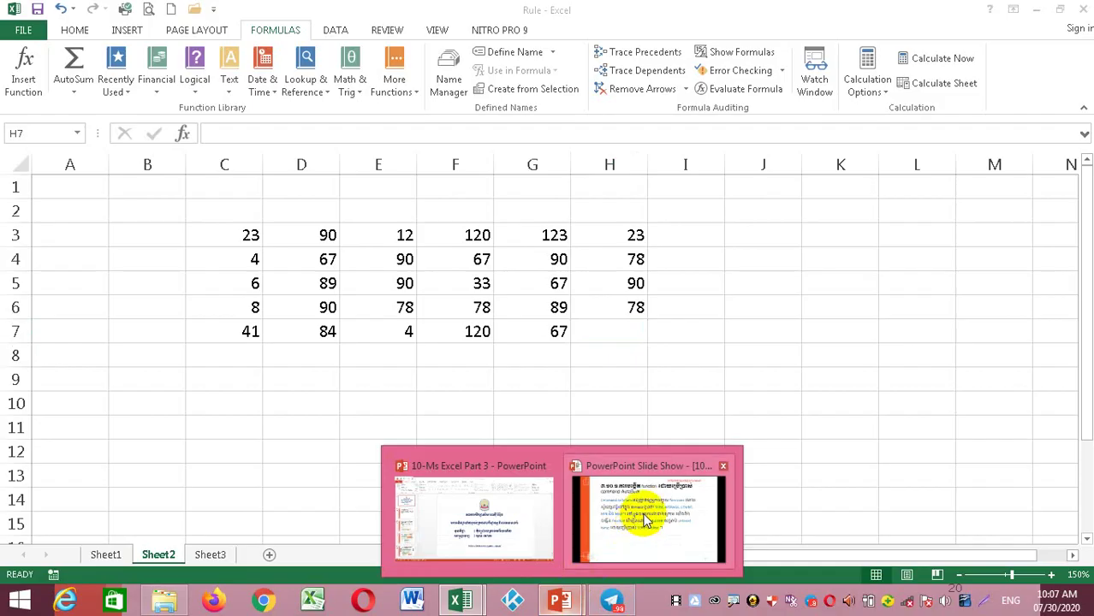
{"action": "left_click", "coordinate": [642, 518]}
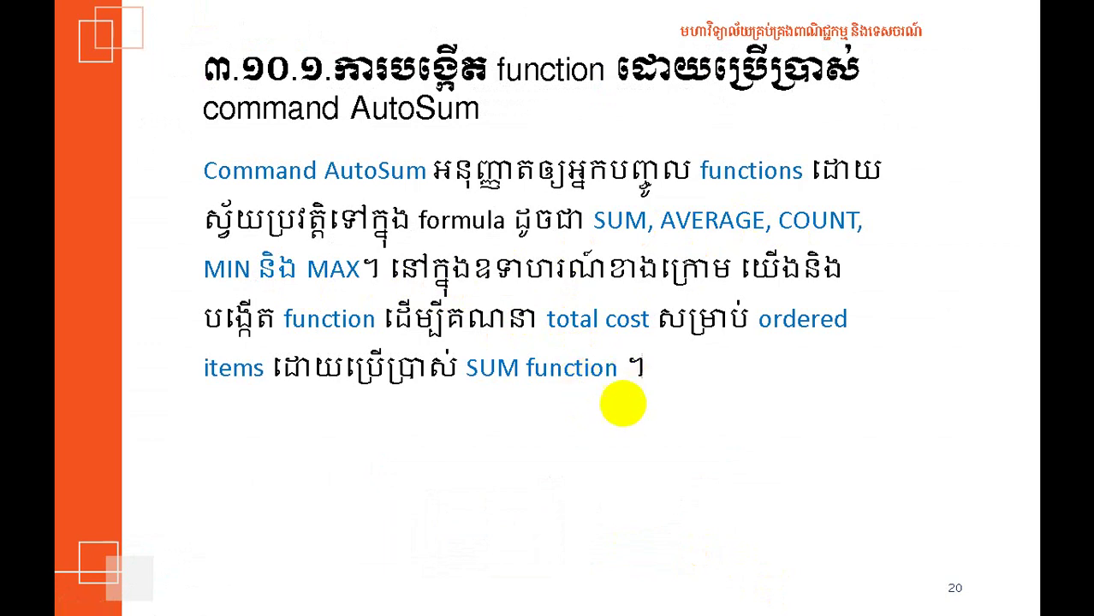
{"action": "left_click", "coordinate": [623, 412]}
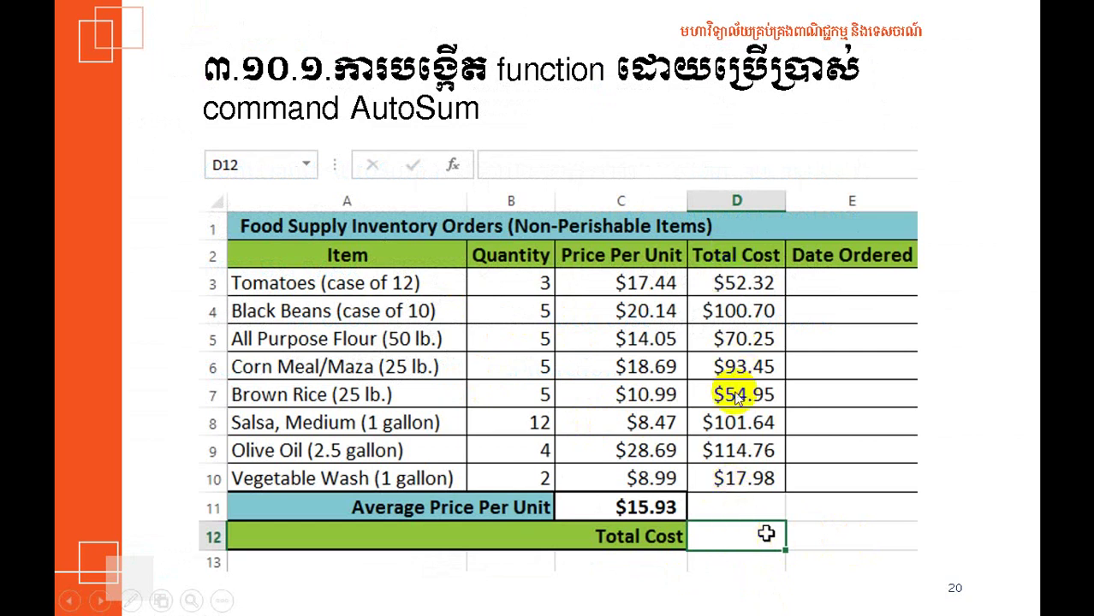
{"action": "left_click", "coordinate": [734, 447]}
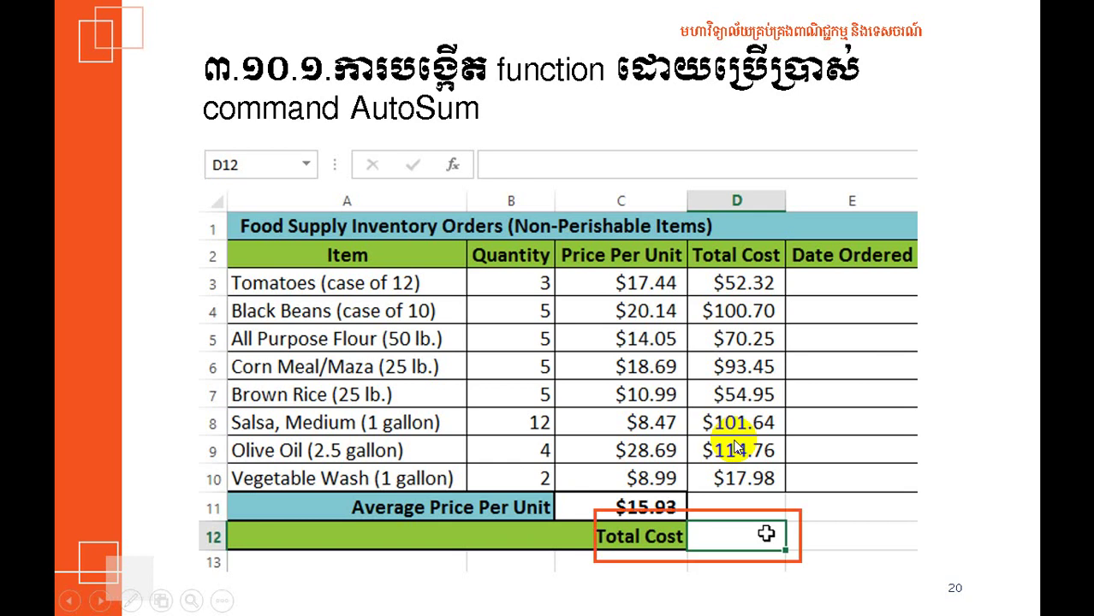
{"action": "left_click", "coordinate": [736, 534]}
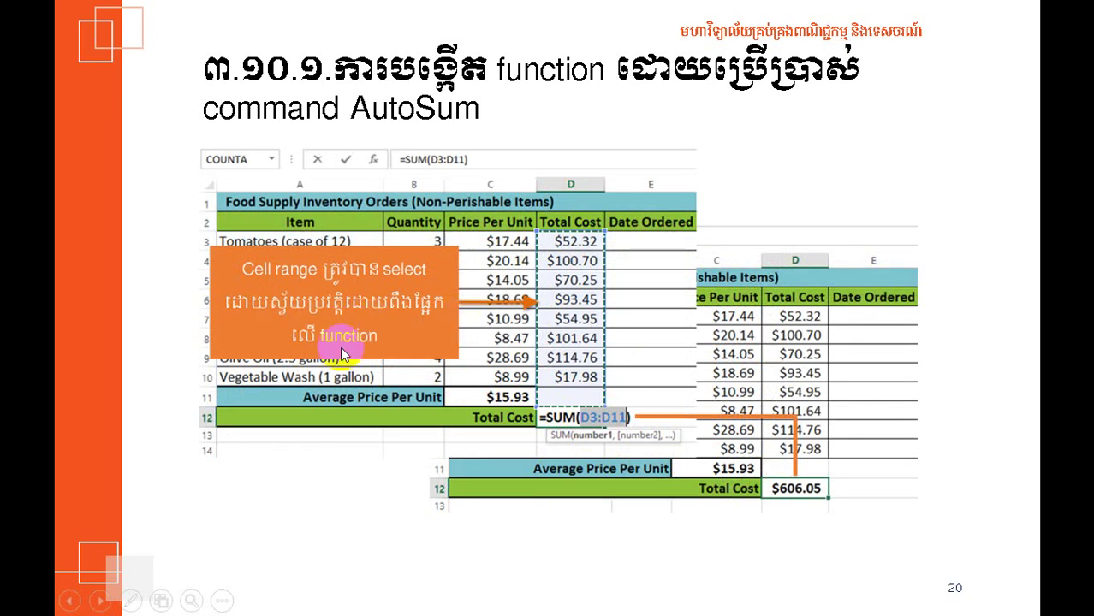
{"action": "left_click", "coordinate": [811, 488]}
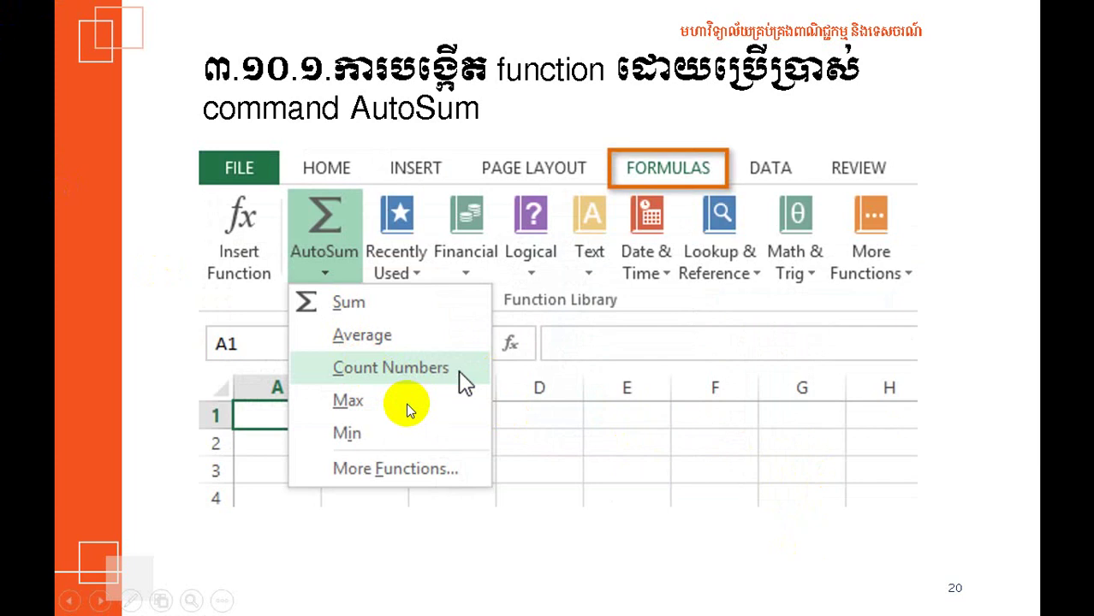
{"action": "left_click", "coordinate": [408, 406]}
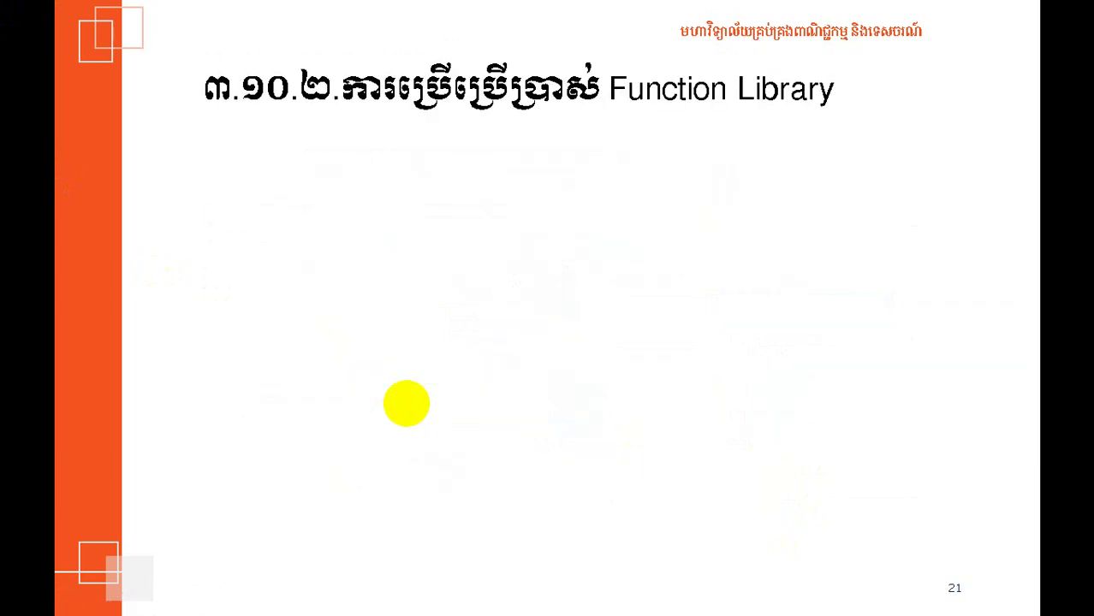
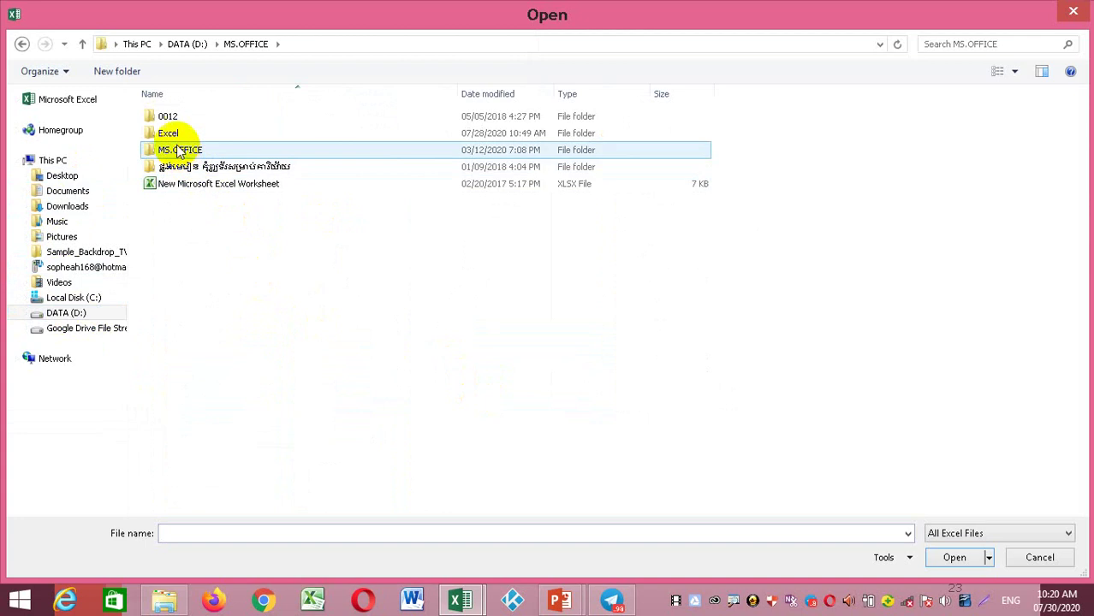
Open the XLS workbook stored in the Excel folder under MS.OFFICE on drive D
{"action": "double_click", "coordinate": [175, 134]}
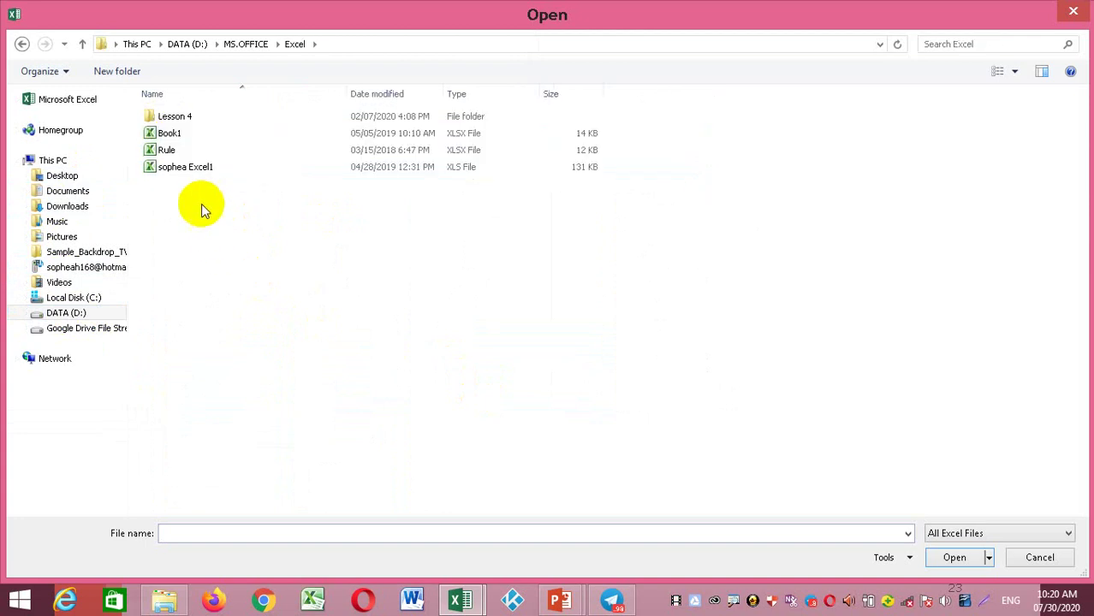
{"action": "left_click", "coordinate": [196, 174]}
{"action": "key", "text": "Escape"}
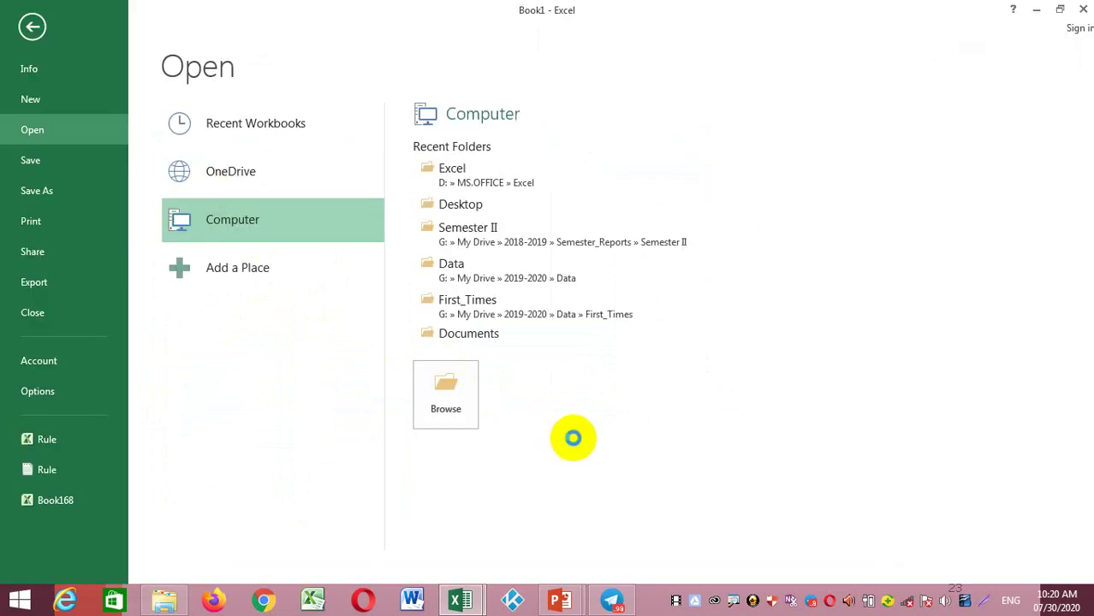
{"action": "key", "text": "Escape"}
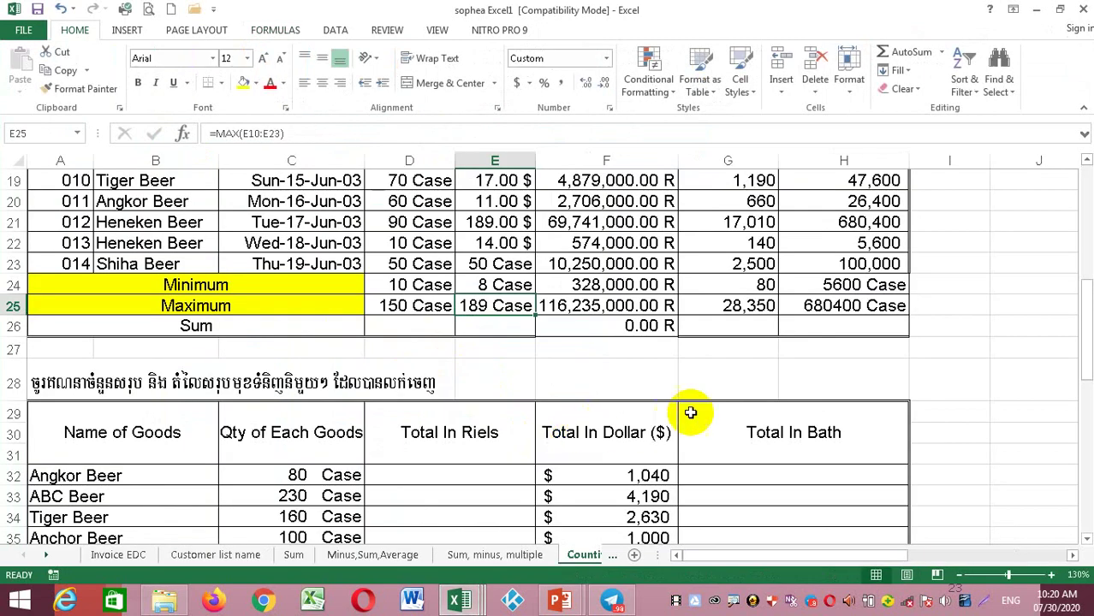
{"action": "scroll", "coordinate": [690, 416], "scroll_direction": "up", "scroll_amount": 6}
{"action": "scroll", "coordinate": [690, 413], "scroll_direction": "down", "scroll_amount": 20}
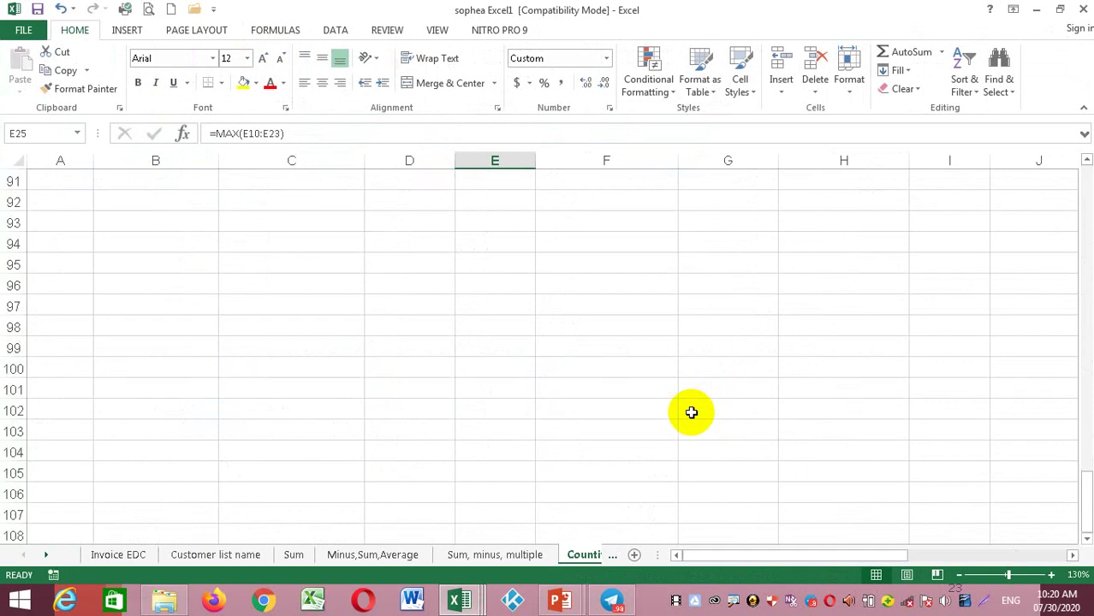
{"action": "scroll", "coordinate": [691, 412], "scroll_direction": "up", "scroll_amount": 20}
{"action": "scroll", "coordinate": [691, 412], "scroll_direction": "down", "scroll_amount": 11}
{"action": "scroll", "coordinate": [690, 413], "scroll_direction": "up", "scroll_amount": 6}
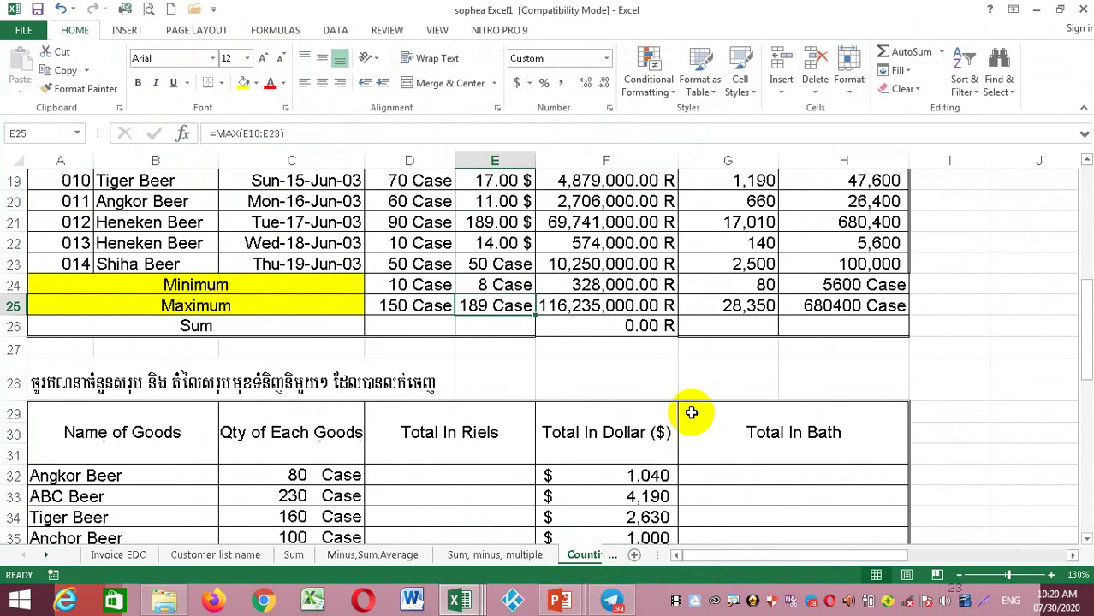
Examine the SUMIF formula for Angkor Beer in cell C32, and leave it unmodified
{"action": "scroll", "coordinate": [690, 413], "scroll_direction": "down", "scroll_amount": 6}
{"action": "scroll", "coordinate": [690, 413], "scroll_direction": "up", "scroll_amount": 6}
{"action": "left_click", "coordinate": [334, 473]}
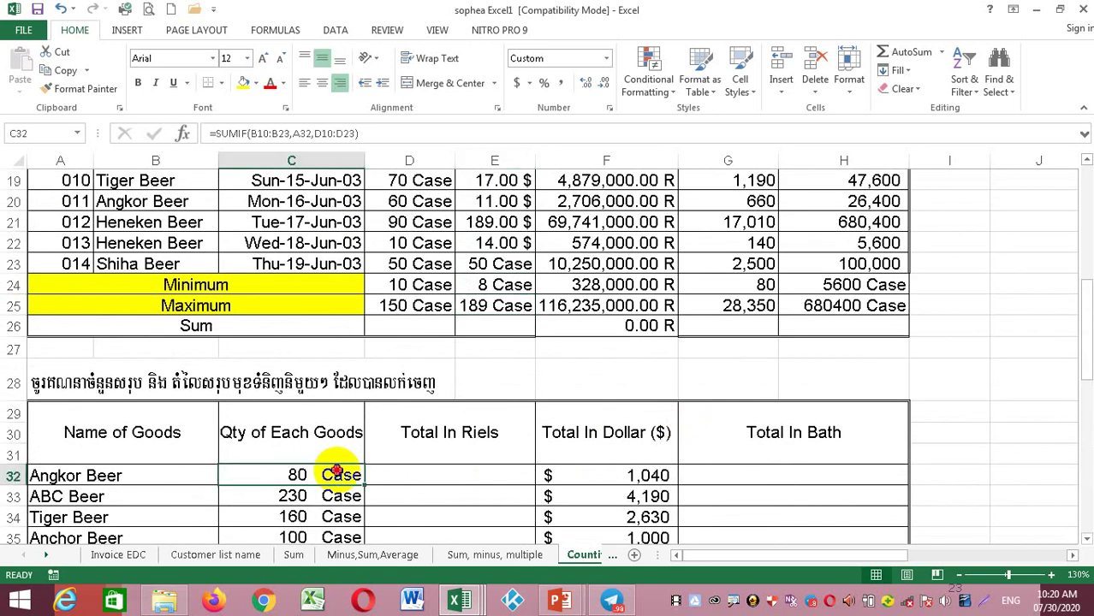
{"action": "double_click", "coordinate": [337, 473]}
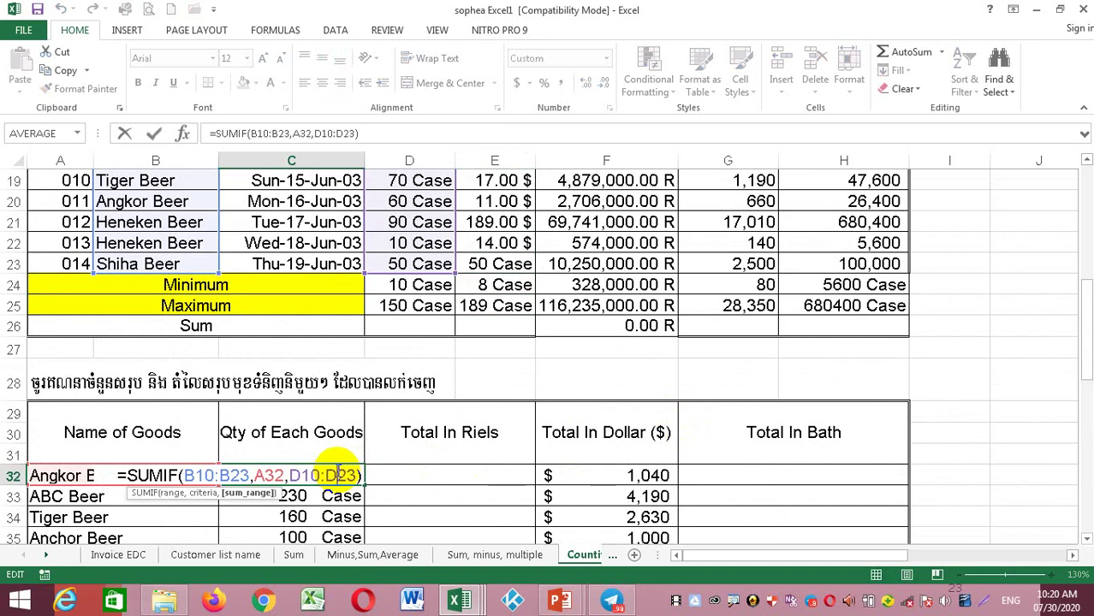
{"action": "key", "text": "Escape"}
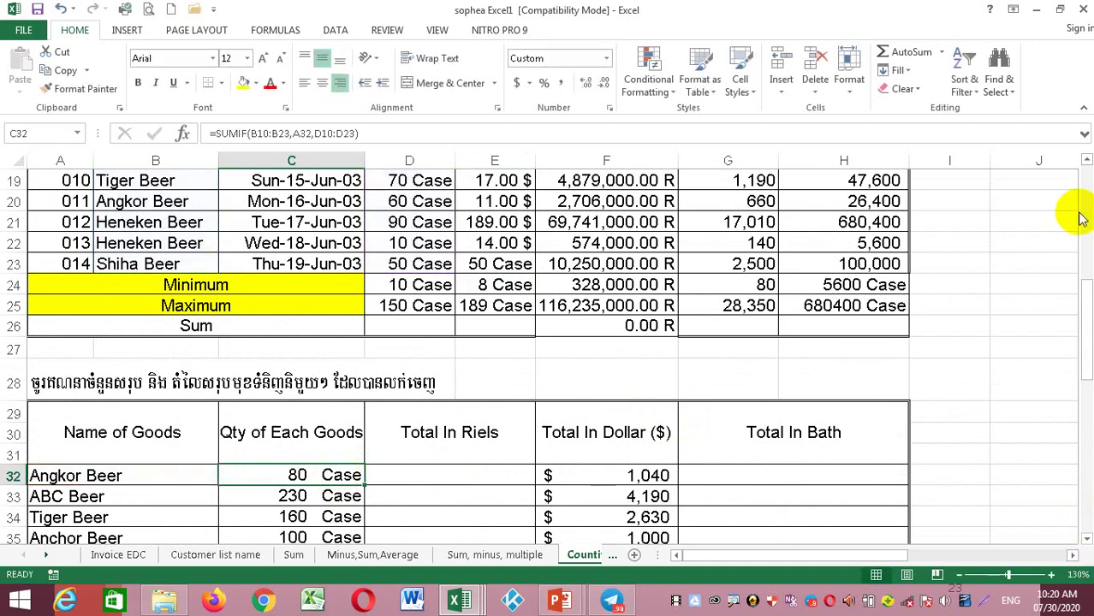
Review the goods names in B10:B23 and the quantities in D10:D23 that the SUMIF formula refers to
{"action": "left_click", "coordinate": [1086, 161]}
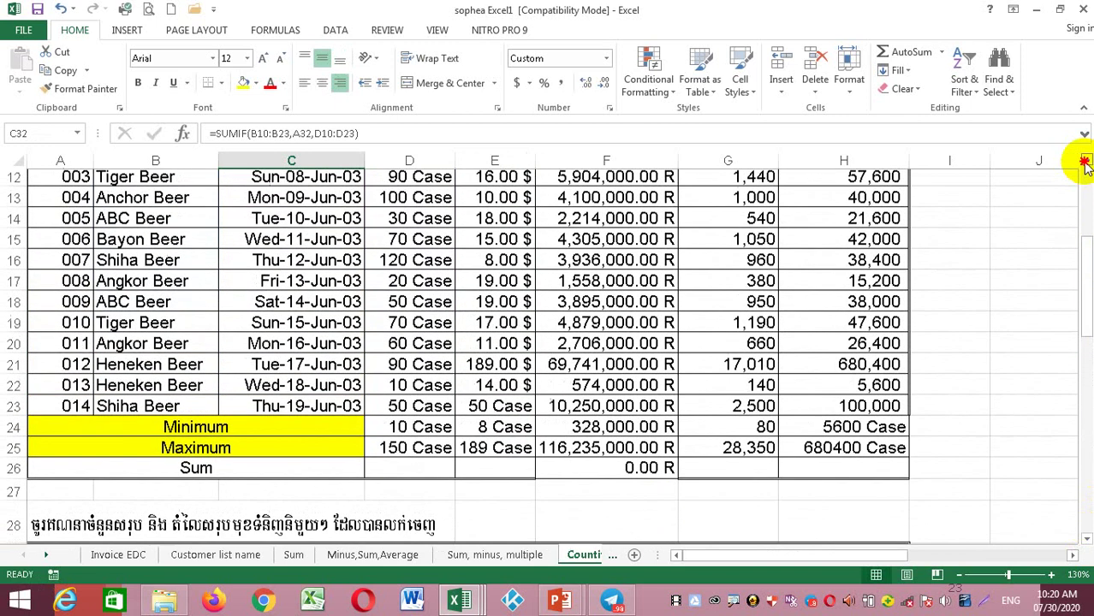
{"action": "left_click", "coordinate": [1086, 161]}
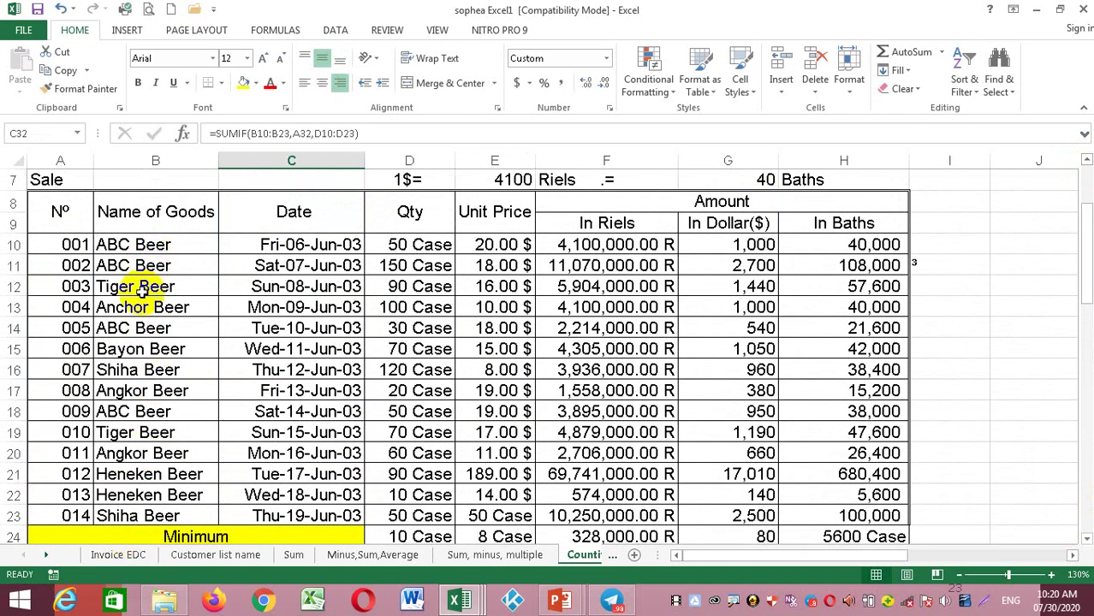
{"action": "left_click_drag", "start_coordinate": [148, 244], "coordinate": [161, 513]}
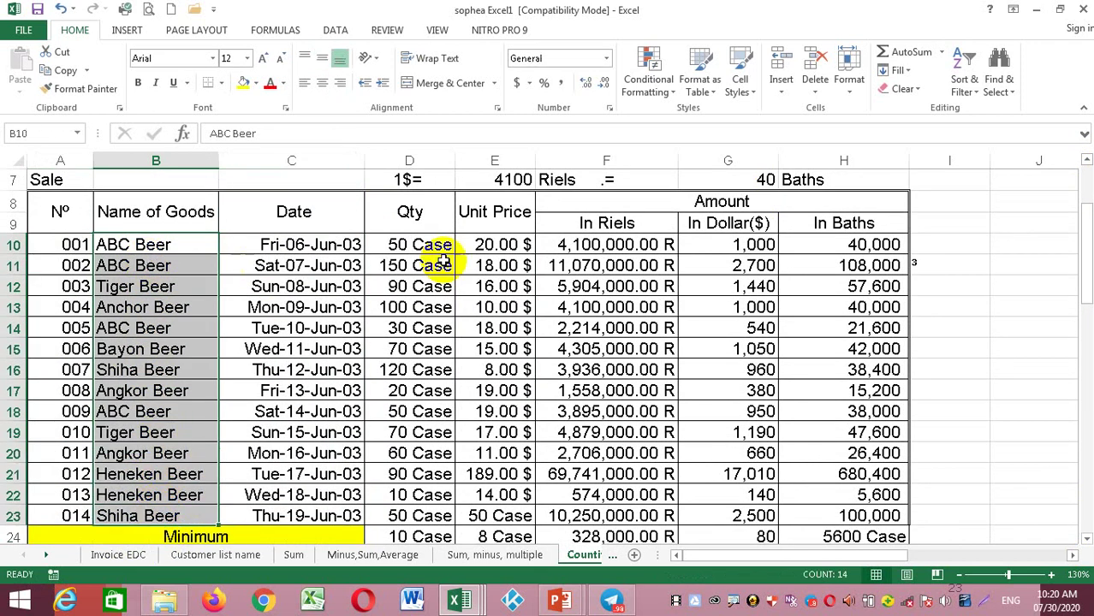
{"action": "left_click", "coordinate": [389, 242]}
{"action": "left_click_drag", "start_coordinate": [390, 244], "coordinate": [409, 432]}
{"action": "left_click_drag", "start_coordinate": [163, 244], "coordinate": [171, 514]}
{"action": "left_click_drag", "start_coordinate": [413, 245], "coordinate": [419, 511]}
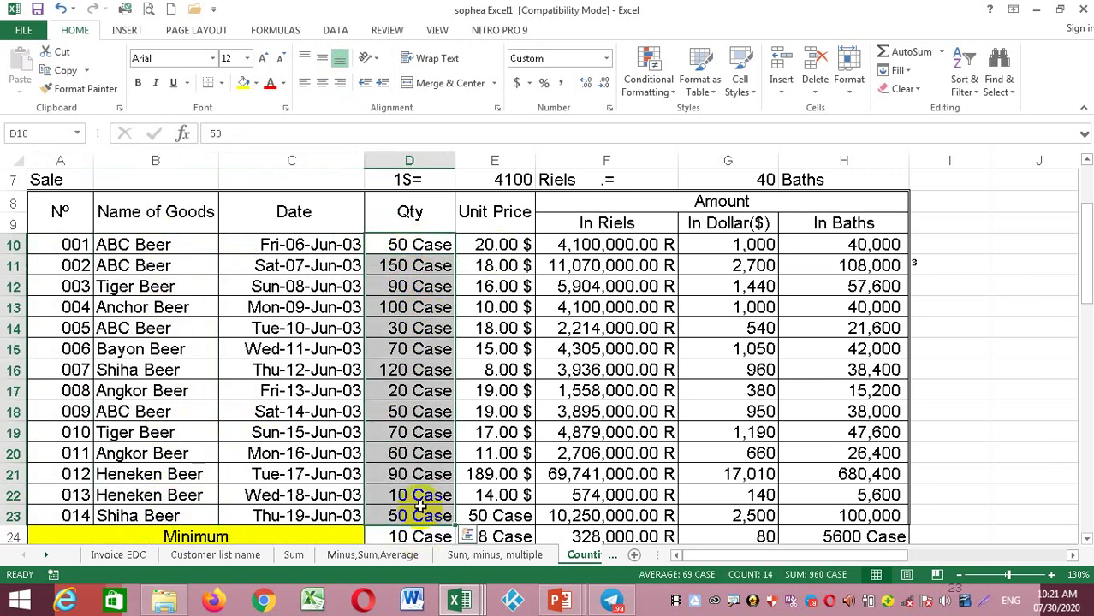
Check the formulas in C32 and C33, and clear the Qty of Each Goods cells C32 through C38
{"action": "scroll", "coordinate": [420, 509], "scroll_direction": "down", "scroll_amount": 6}
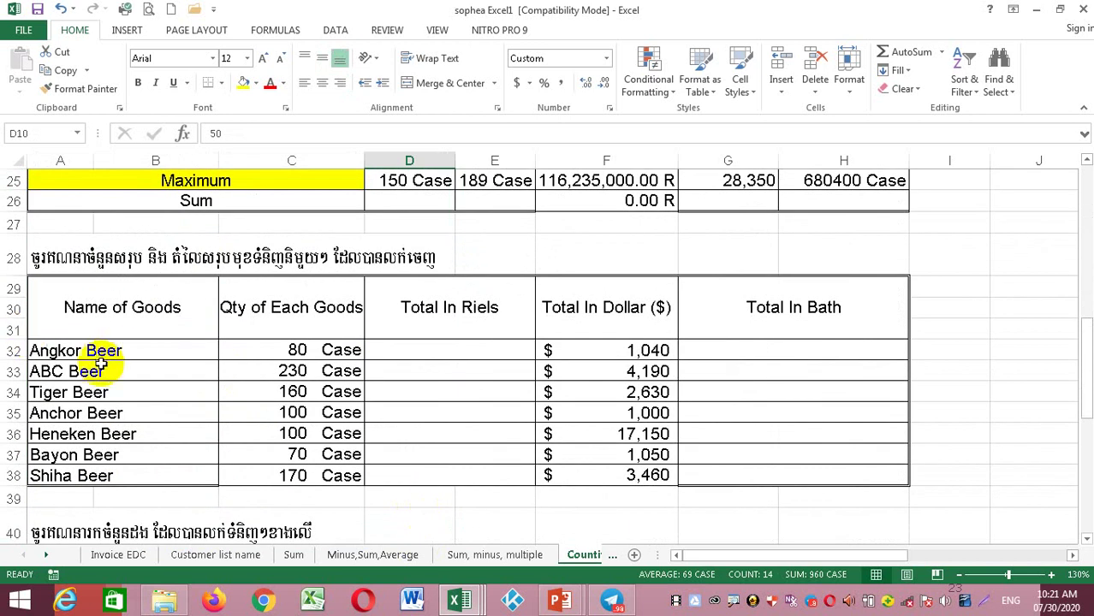
{"action": "left_click", "coordinate": [101, 350]}
{"action": "left_click", "coordinate": [342, 350]}
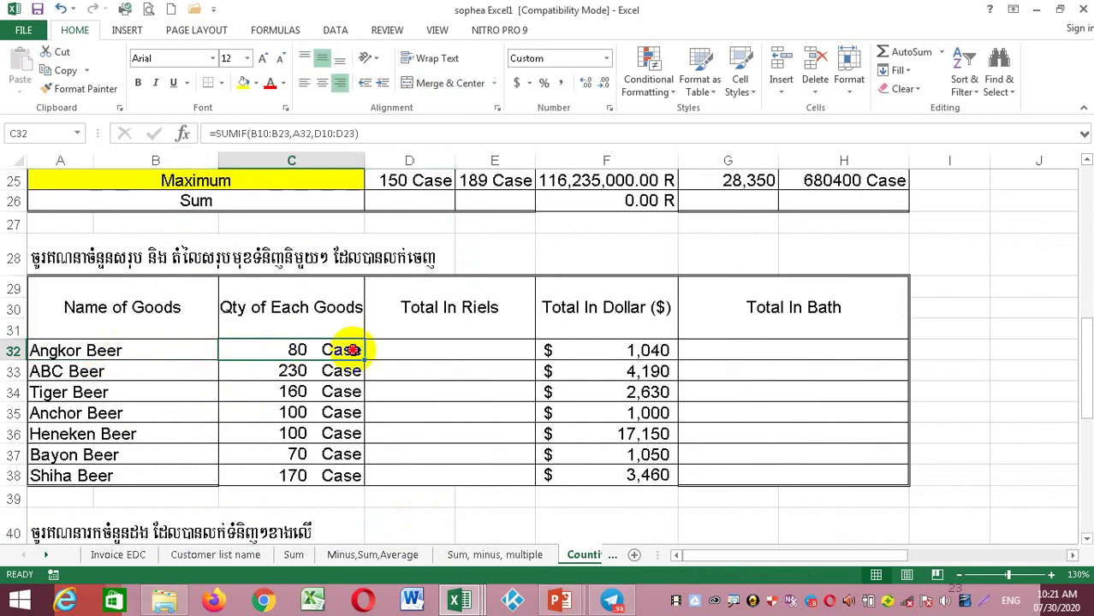
{"action": "left_click", "coordinate": [288, 378]}
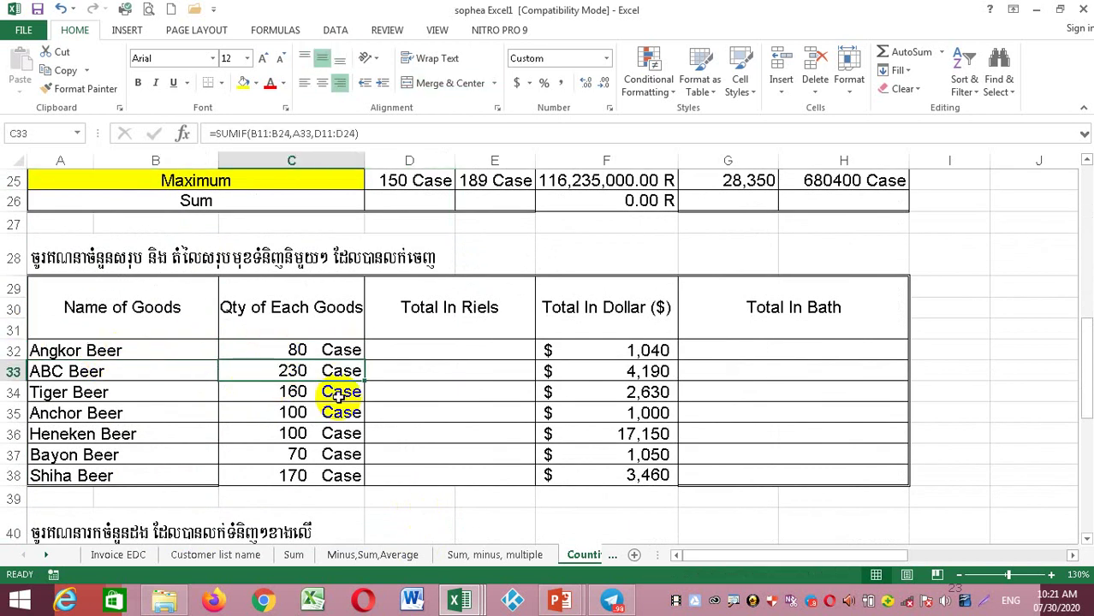
{"action": "left_click_drag", "start_coordinate": [341, 347], "coordinate": [334, 479]}
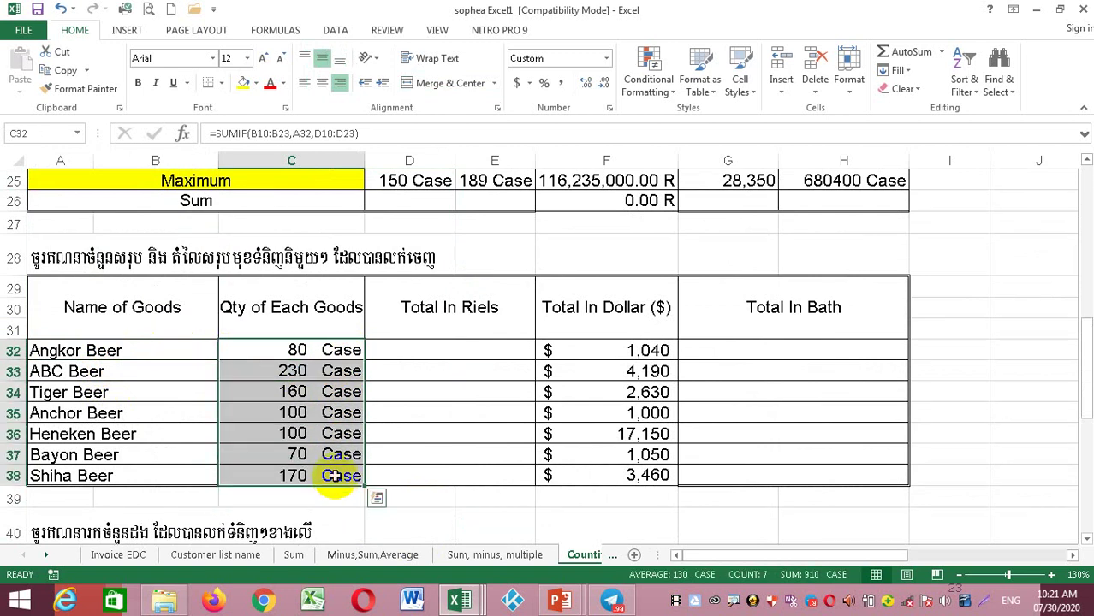
{"action": "key", "text": "Delete"}
Begin a SUMIF formula in C32 with the goods names B10:B23 as its range
{"action": "left_click", "coordinate": [330, 351]}
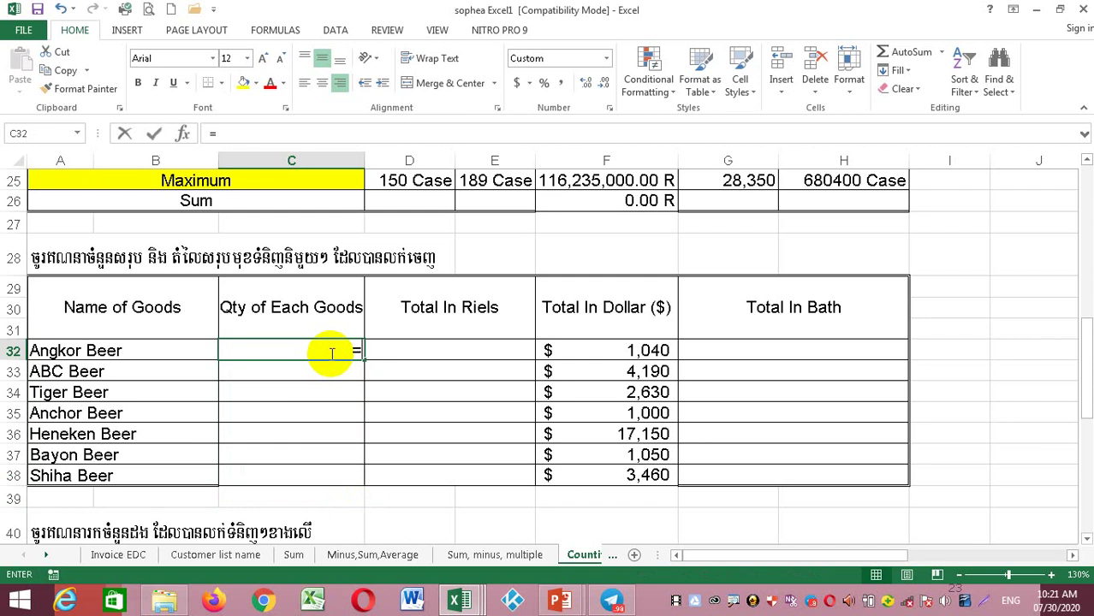
{"action": "type", "text": "=sum"}
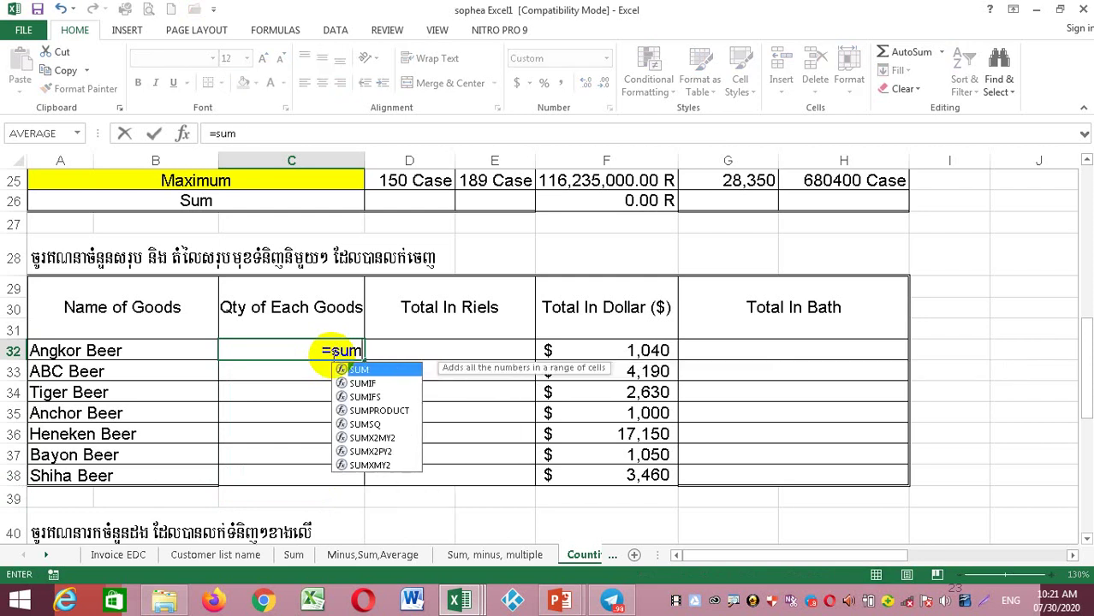
{"action": "type", "text": "if("}
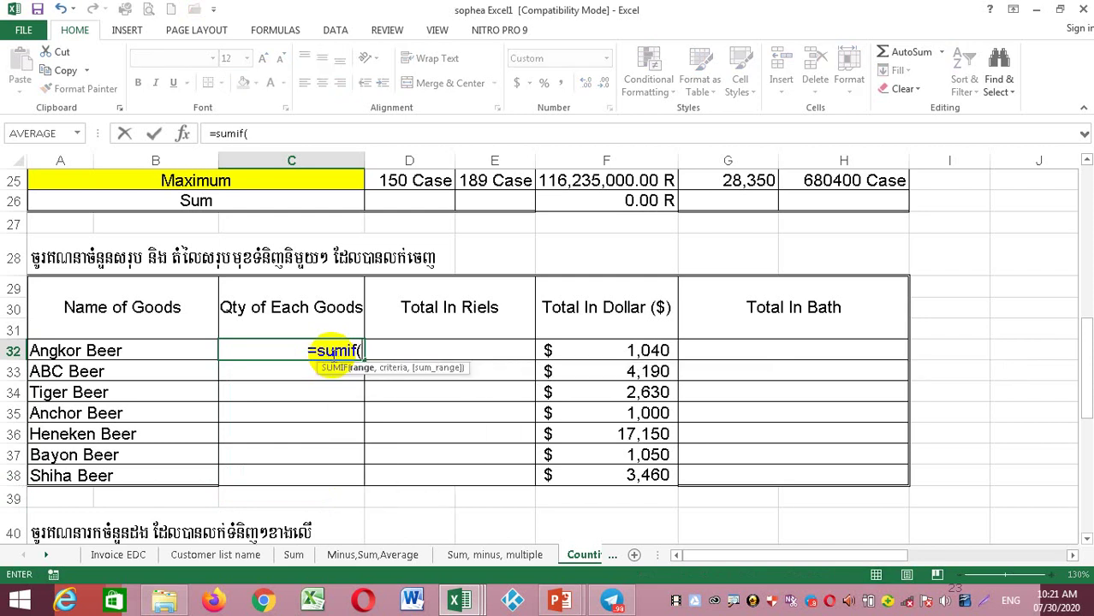
{"action": "scroll", "coordinate": [291, 338], "scroll_direction": "up", "scroll_amount": 8}
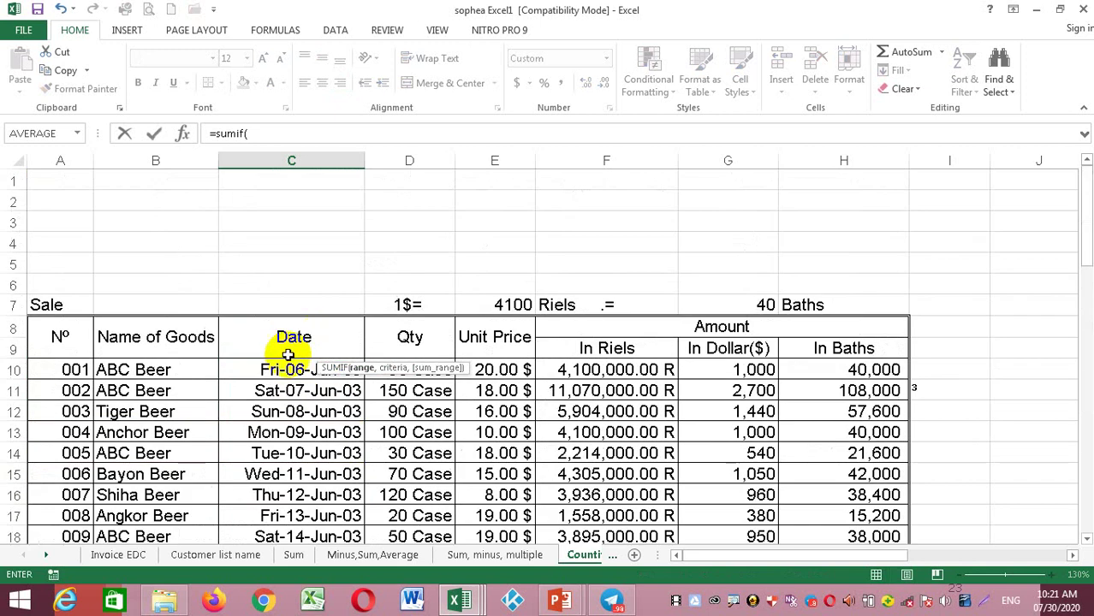
{"action": "left_click", "coordinate": [149, 368]}
{"action": "left_click_drag", "start_coordinate": [147, 435], "coordinate": [159, 468]}
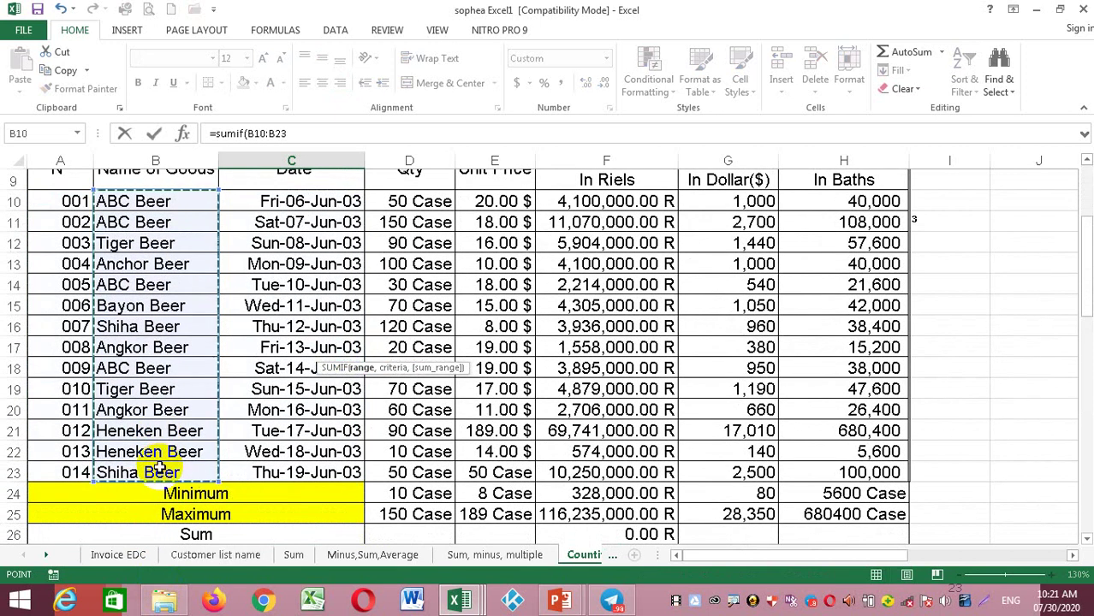
{"action": "type", "text": ","}
Complete the SUMIF formula in C32 with A32 as the criteria and D10:D23 as the sum range
{"action": "scroll", "coordinate": [159, 471], "scroll_direction": "down", "scroll_amount": 12}
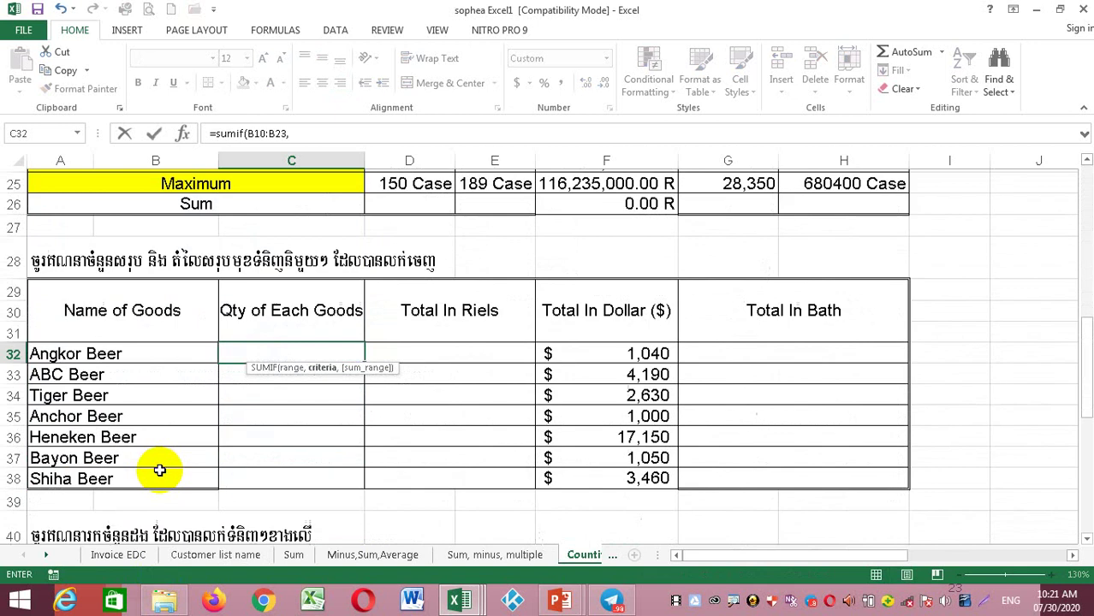
{"action": "scroll", "coordinate": [159, 471], "scroll_direction": "up", "scroll_amount": 6}
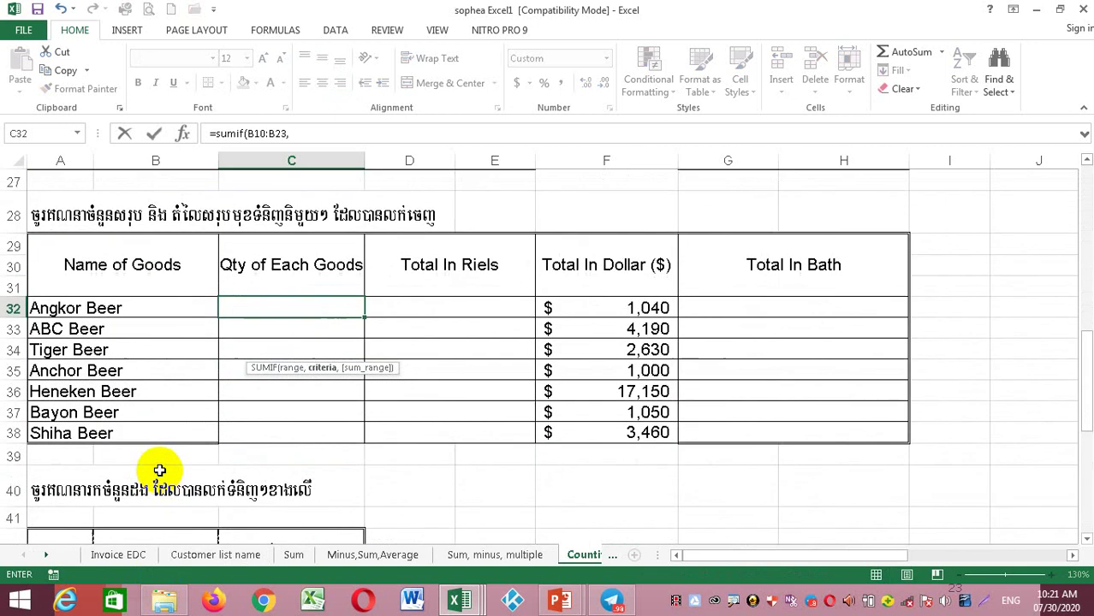
{"action": "left_click", "coordinate": [147, 310]}
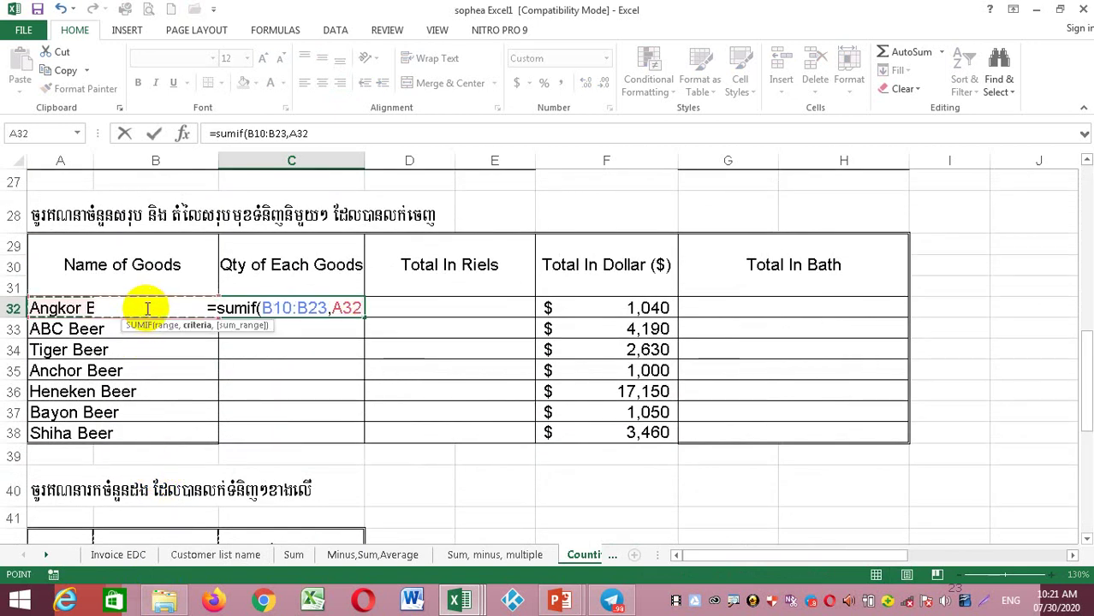
{"action": "type", "text": ","}
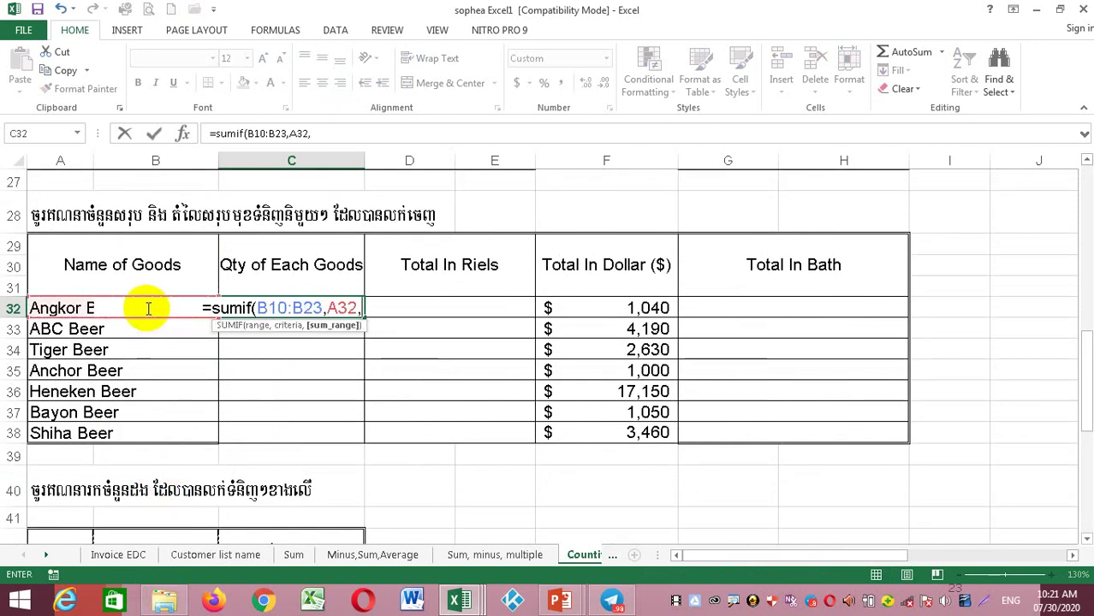
{"action": "scroll", "coordinate": [350, 421], "scroll_direction": "up", "scroll_amount": 9}
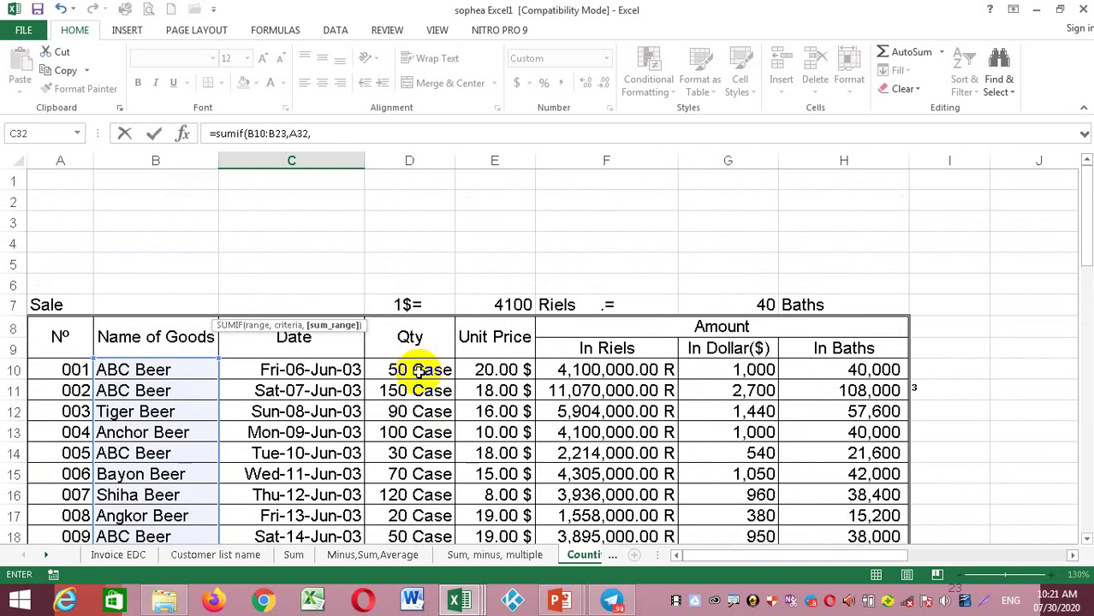
{"action": "left_click_drag", "start_coordinate": [418, 370], "coordinate": [426, 517]}
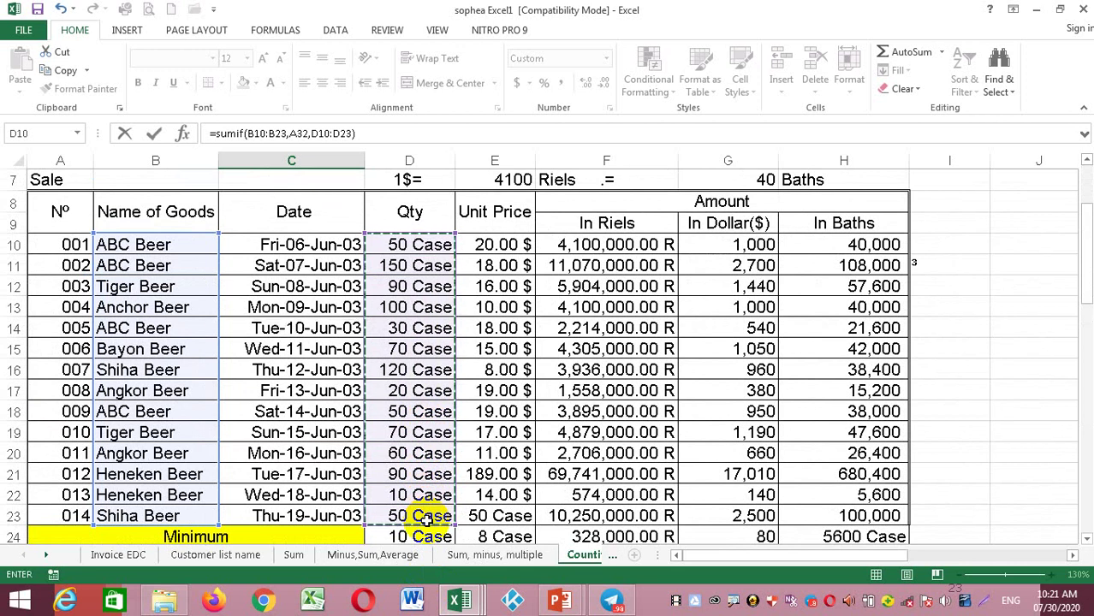
{"action": "key", "text": "Return"}
Check the C32 result against the Angkor Beer quantities in D20 and D17 of the sales table
{"action": "left_click", "coordinate": [340, 495]}
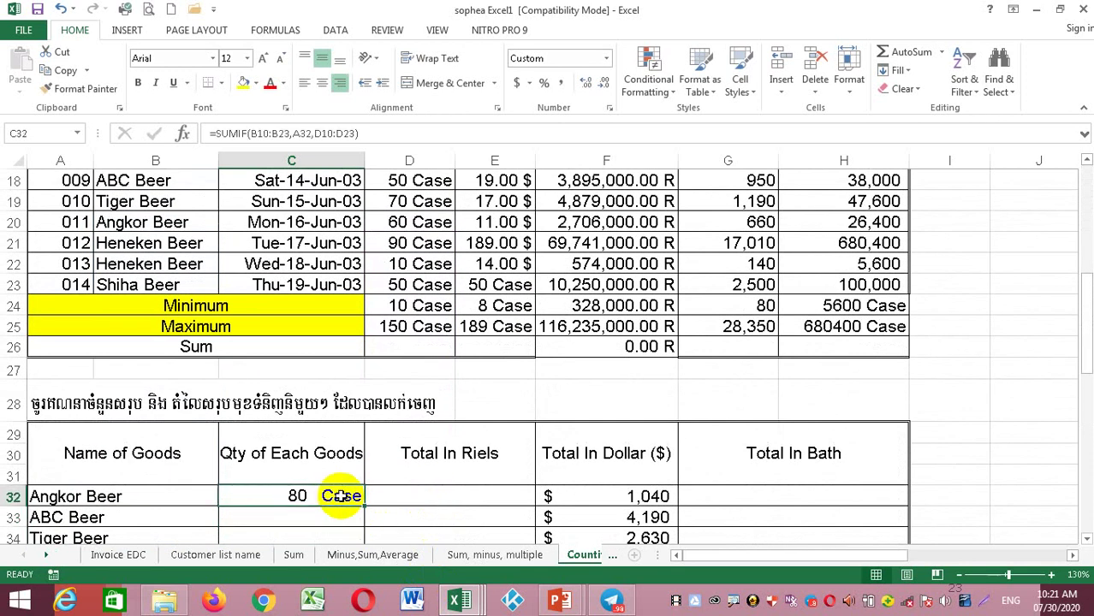
{"action": "scroll", "coordinate": [340, 496], "scroll_direction": "up", "scroll_amount": 6}
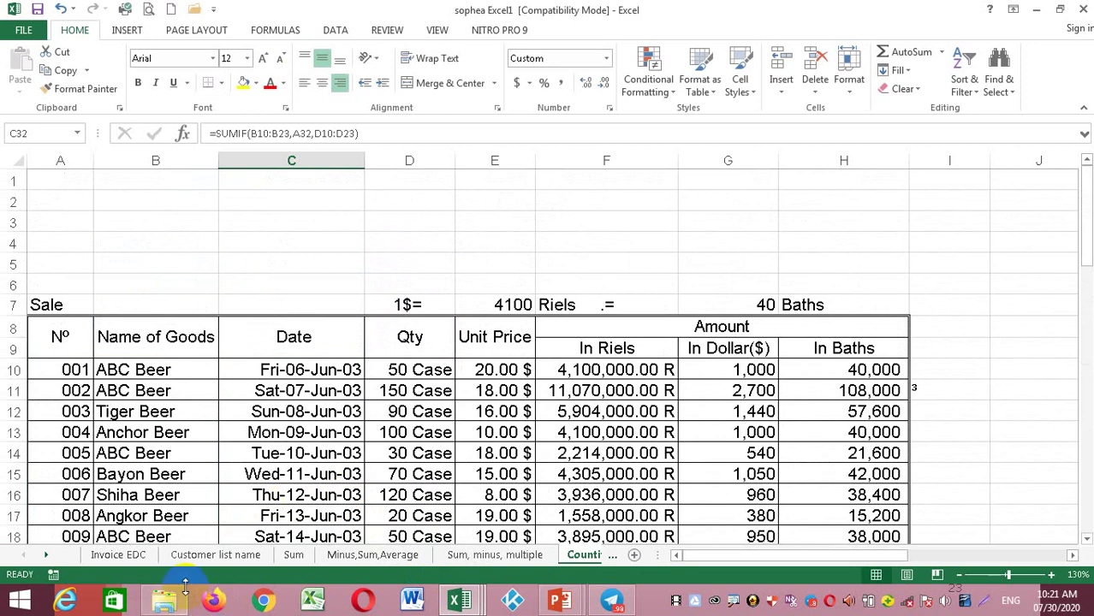
{"action": "scroll", "coordinate": [167, 518], "scroll_direction": "down", "scroll_amount": 6}
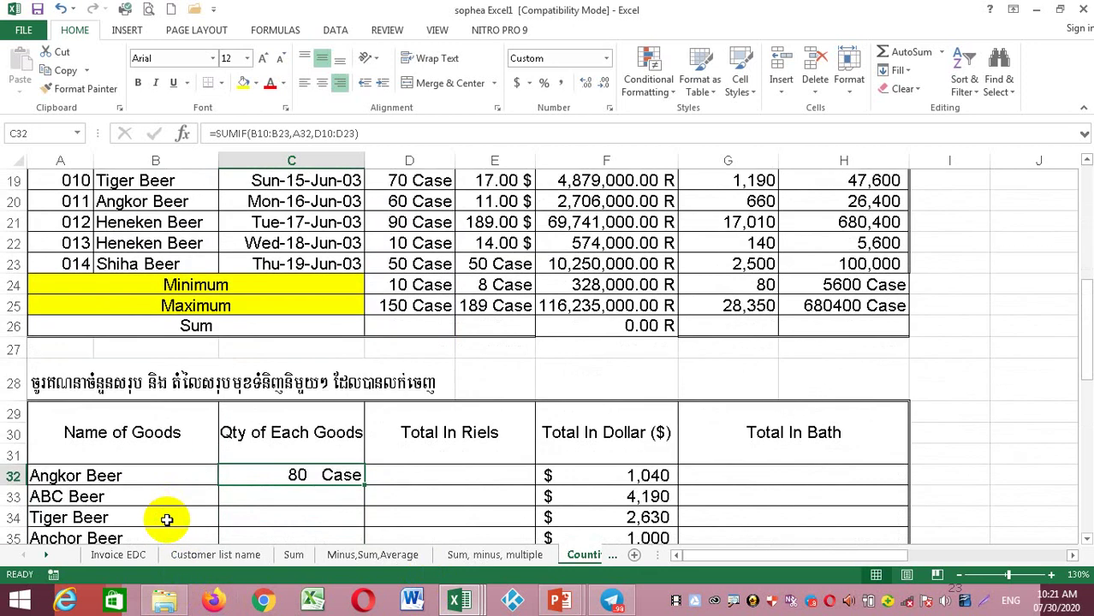
{"action": "left_click", "coordinate": [159, 203]}
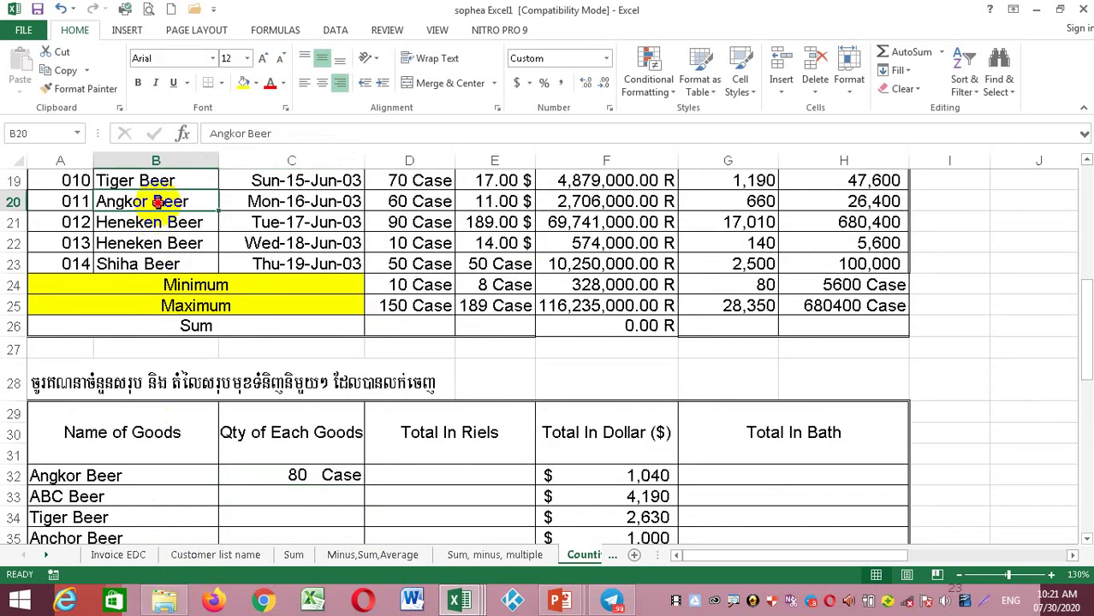
{"action": "left_click", "coordinate": [424, 202]}
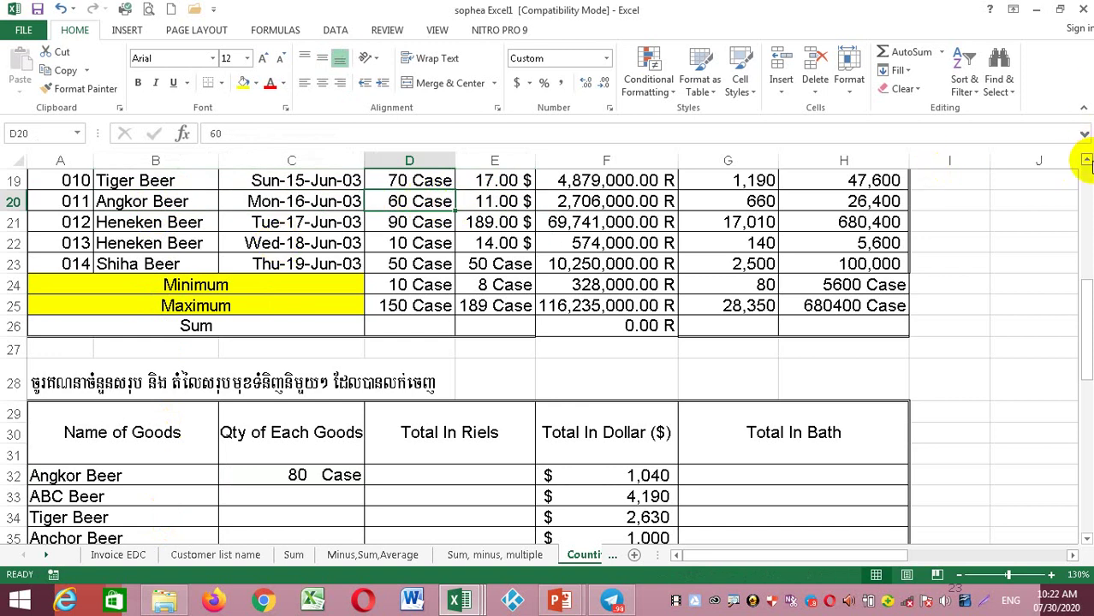
{"action": "left_click", "coordinate": [1085, 160]}
{"action": "left_click", "coordinate": [1085, 161]}
{"action": "left_click", "coordinate": [1085, 161]}
{"action": "left_click", "coordinate": [1085, 160]}
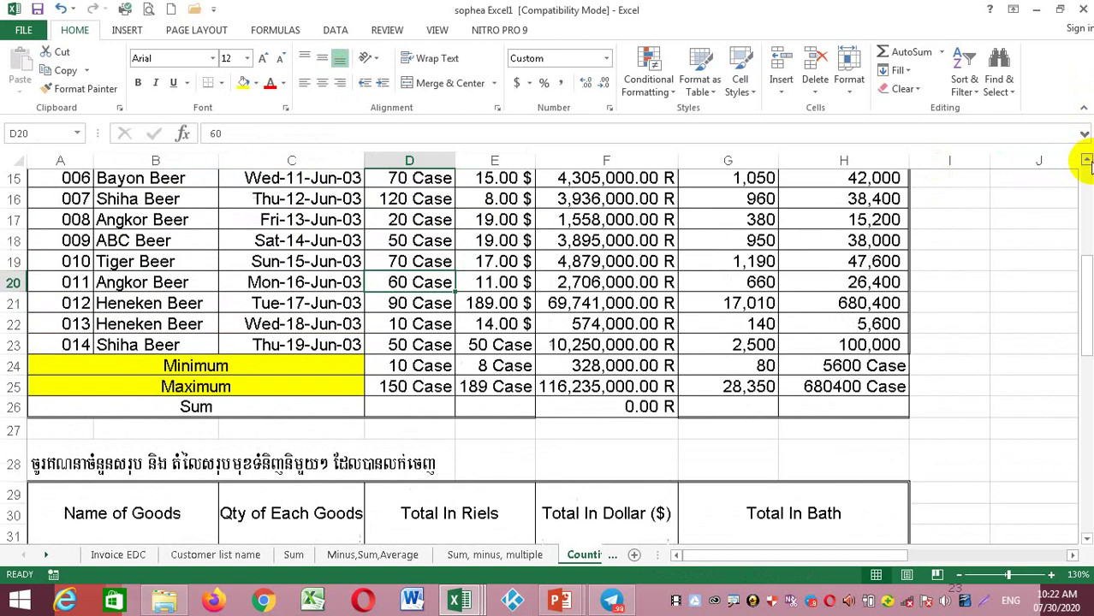
{"action": "left_click", "coordinate": [414, 221]}
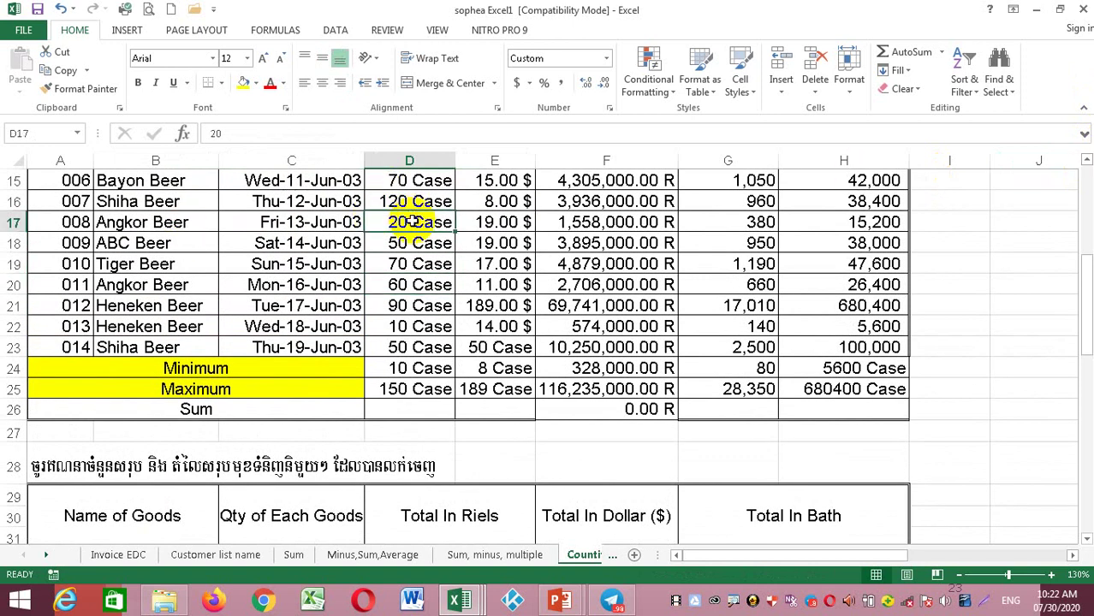
{"action": "scroll", "coordinate": [381, 415], "scroll_direction": "down", "scroll_amount": 12}
{"action": "scroll", "coordinate": [371, 400], "scroll_direction": "up", "scroll_amount": 12}
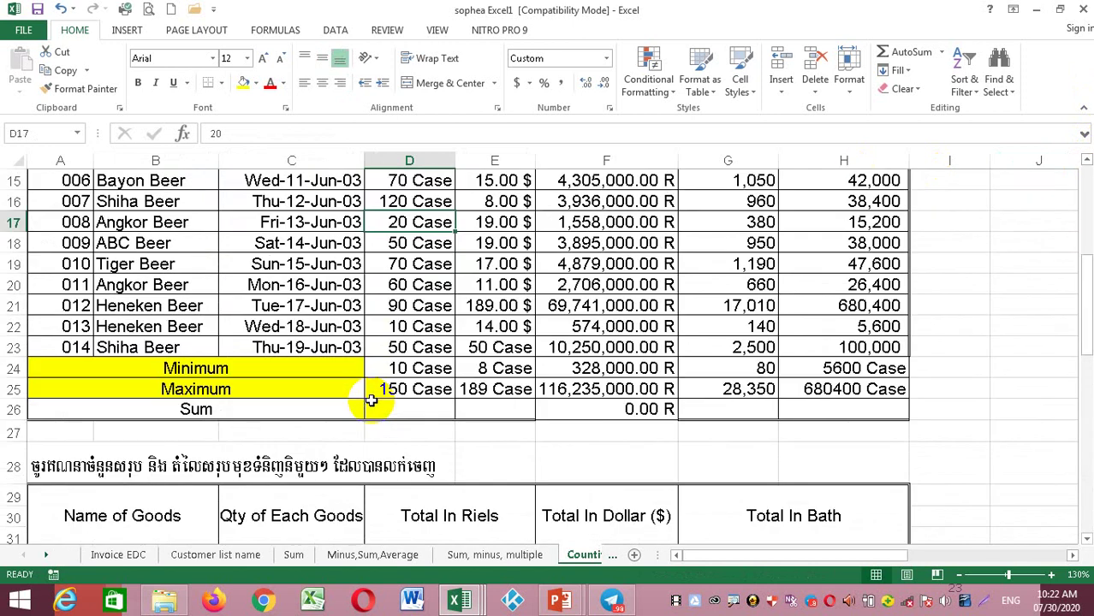
{"action": "scroll", "coordinate": [372, 401], "scroll_direction": "down", "scroll_amount": 12}
{"action": "scroll", "coordinate": [372, 401], "scroll_direction": "up", "scroll_amount": 6}
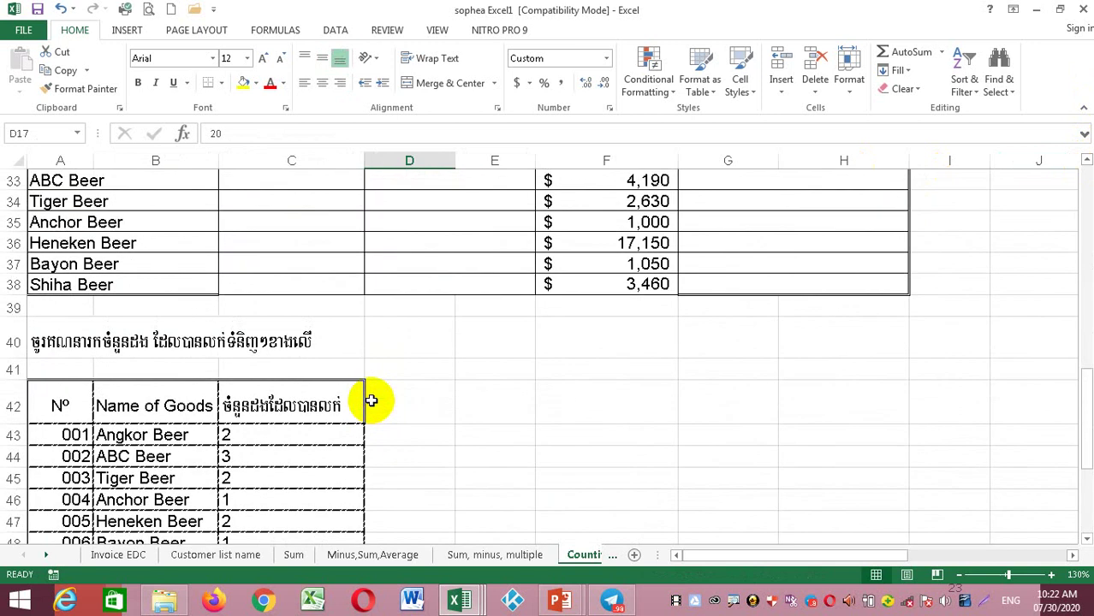
{"action": "scroll", "coordinate": [372, 401], "scroll_direction": "up", "scroll_amount": 6}
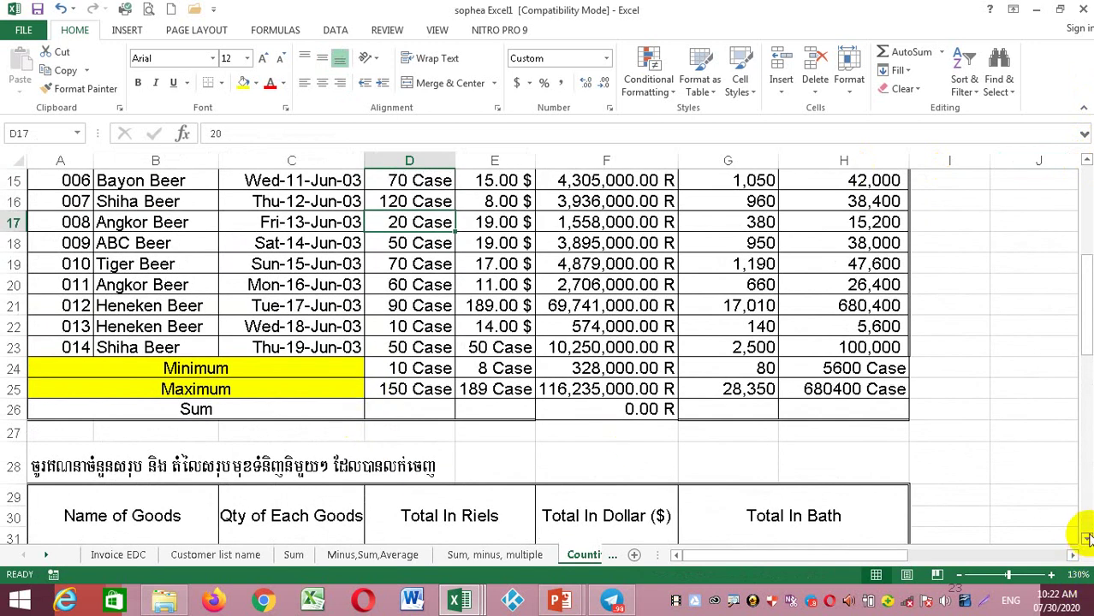
Fill the SUMIF formula from C32 down through C38 and check the copied formula in C33
{"action": "scroll", "coordinate": [1088, 464], "scroll_direction": "down", "scroll_amount": 3}
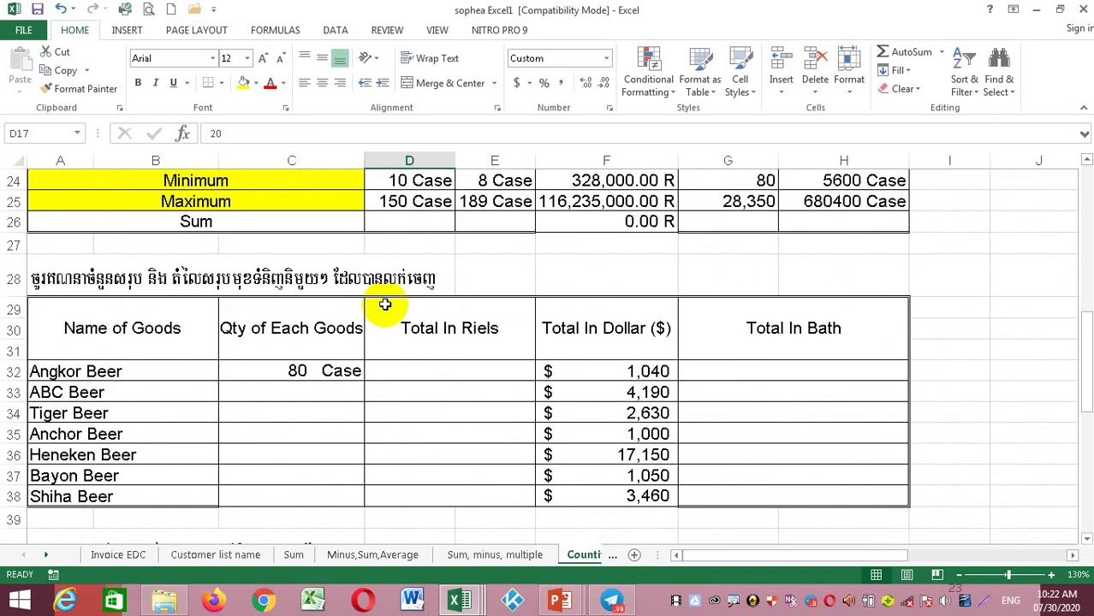
{"action": "left_click", "coordinate": [313, 368]}
{"action": "left_click_drag", "start_coordinate": [363, 382], "coordinate": [366, 505]}
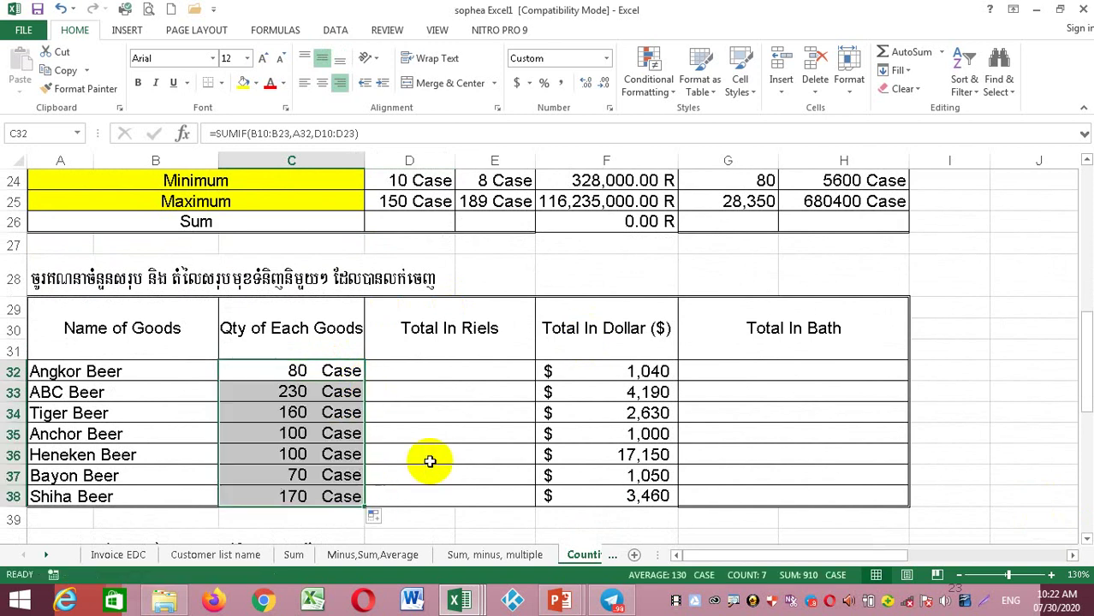
{"action": "left_click", "coordinate": [313, 397]}
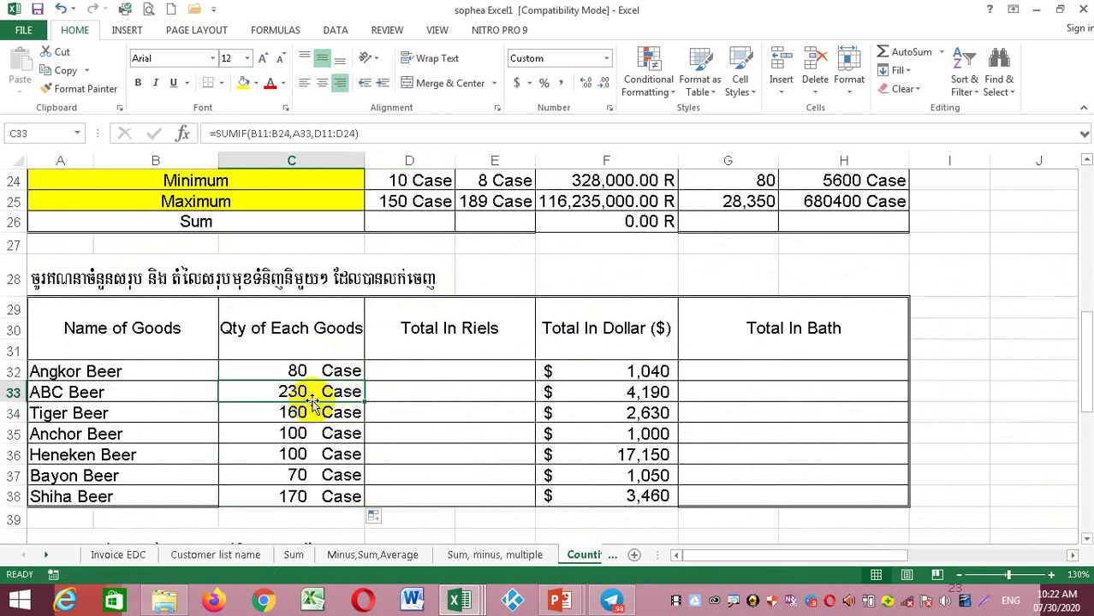
Review the ABC Beer rows and their quantities in the sales table against the C33 total
{"action": "scroll", "coordinate": [314, 397], "scroll_direction": "up", "scroll_amount": 8}
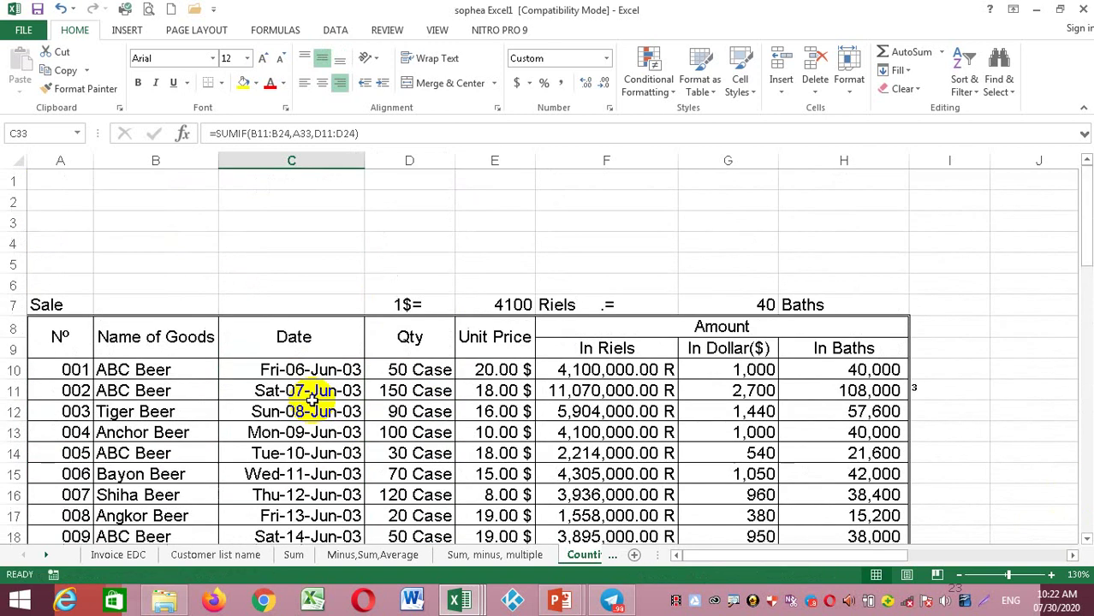
{"action": "left_click", "coordinate": [162, 370]}
{"action": "left_click", "coordinate": [396, 389]}
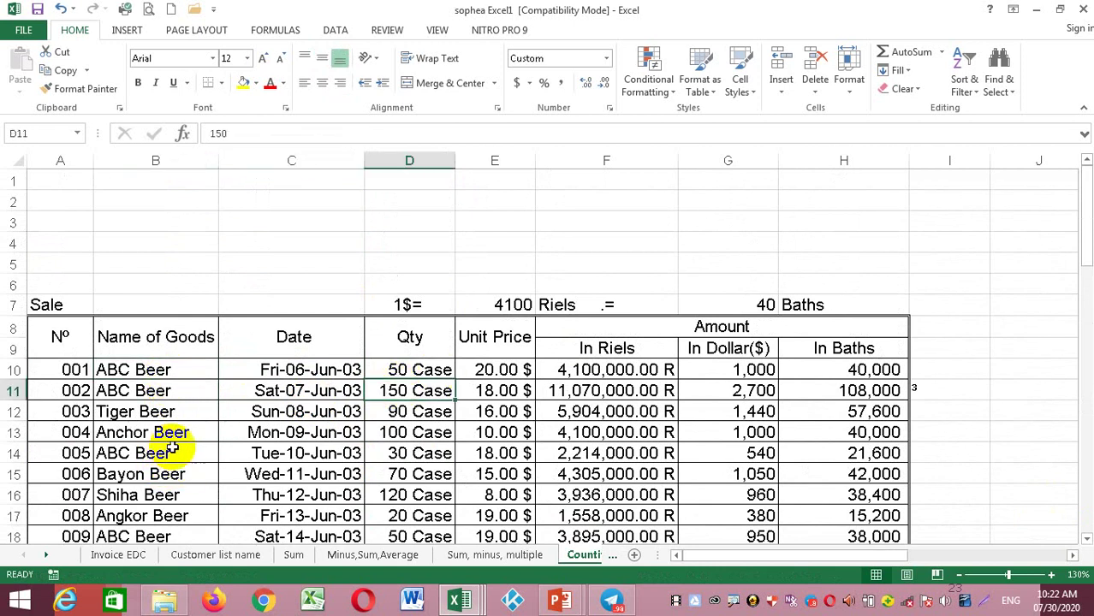
{"action": "left_click", "coordinate": [420, 451]}
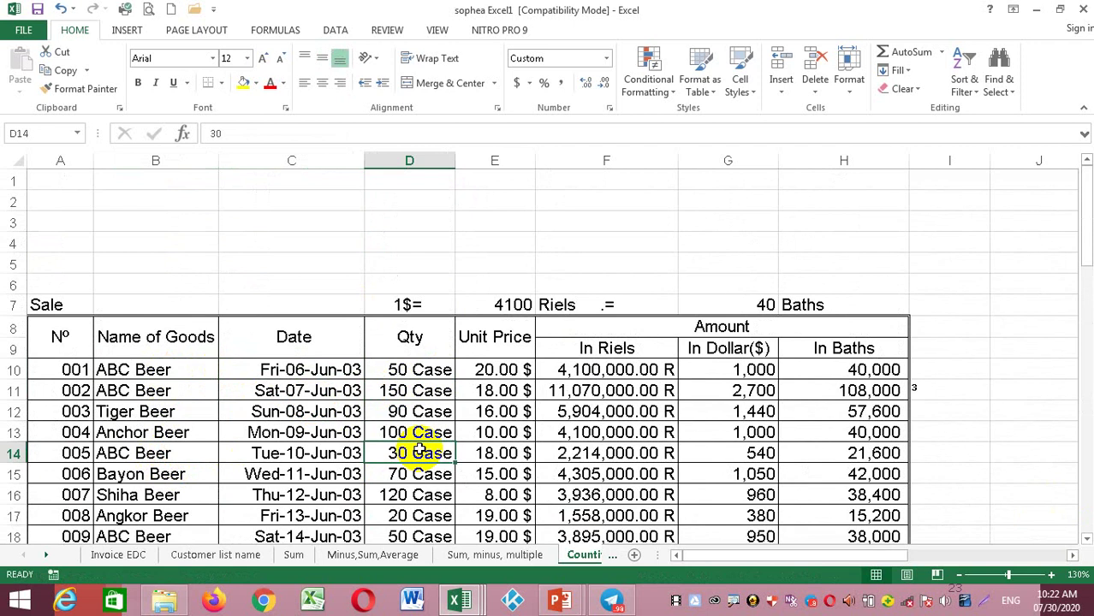
{"action": "left_click", "coordinate": [189, 534]}
{"action": "scroll", "coordinate": [188, 532], "scroll_direction": "down", "scroll_amount": 6}
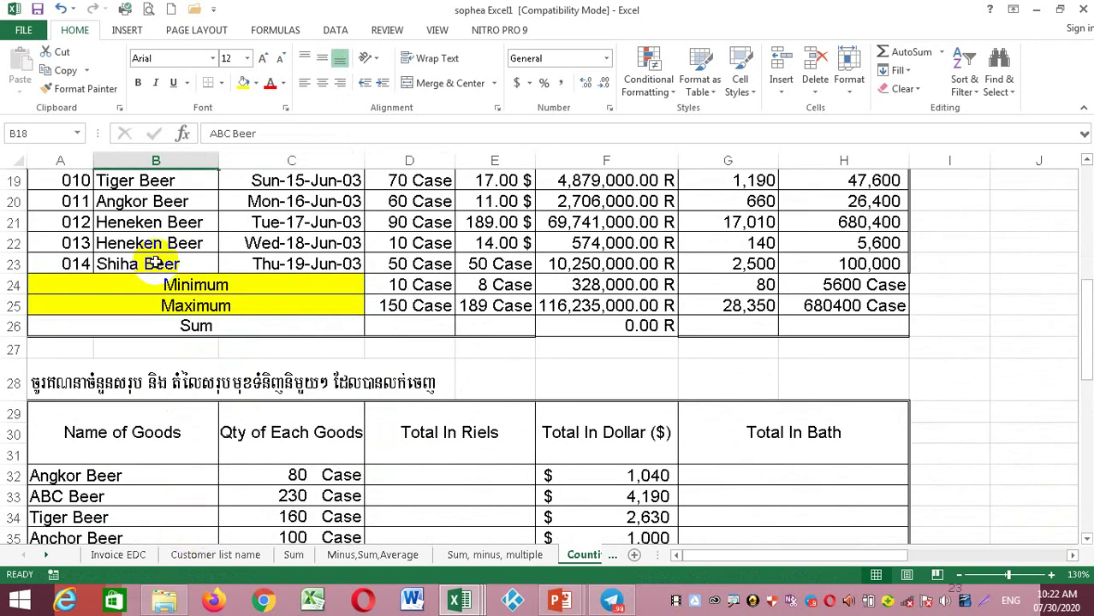
{"action": "left_click", "coordinate": [157, 207]}
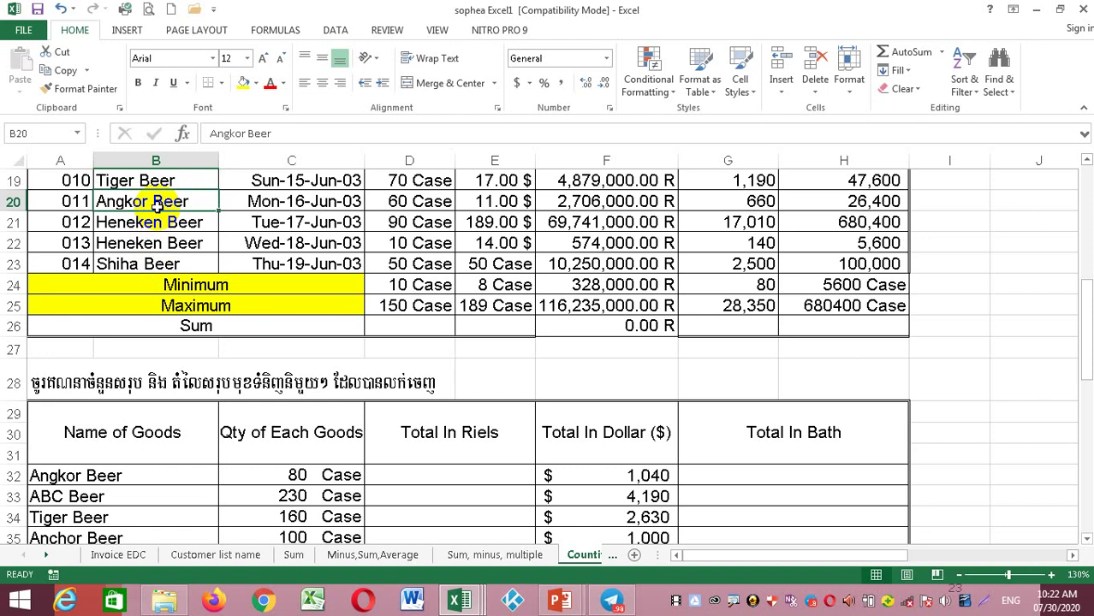
{"action": "scroll", "coordinate": [157, 207], "scroll_direction": "up", "scroll_amount": 6}
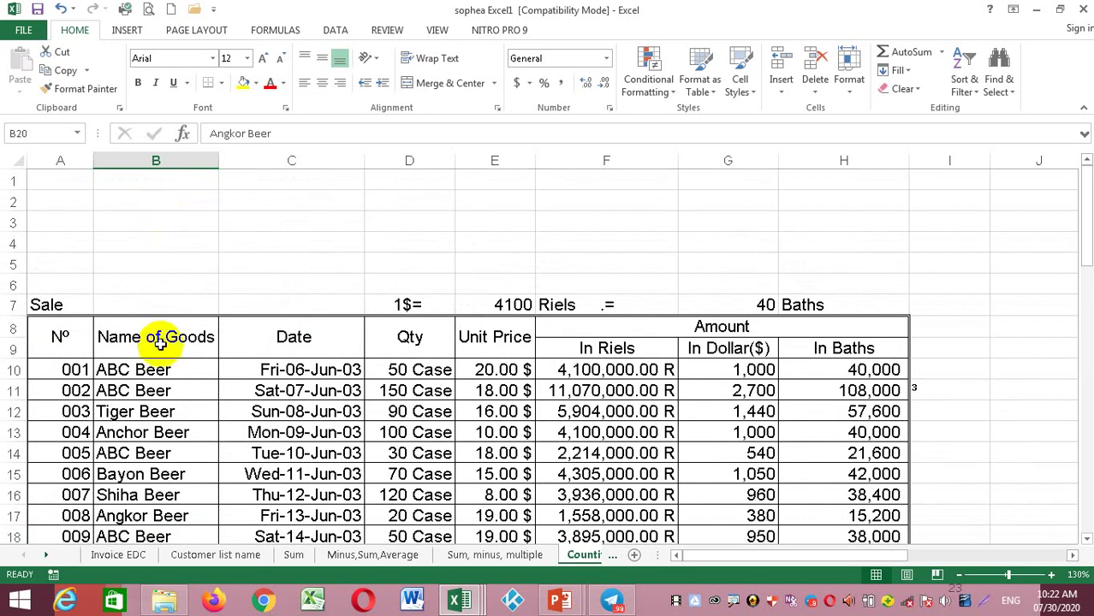
Copy the ABC Beer name from B14 and paste it into B18 of the sales table
{"action": "left_click", "coordinate": [151, 389]}
{"action": "left_click", "coordinate": [152, 369]}
{"action": "left_click", "coordinate": [164, 453]}
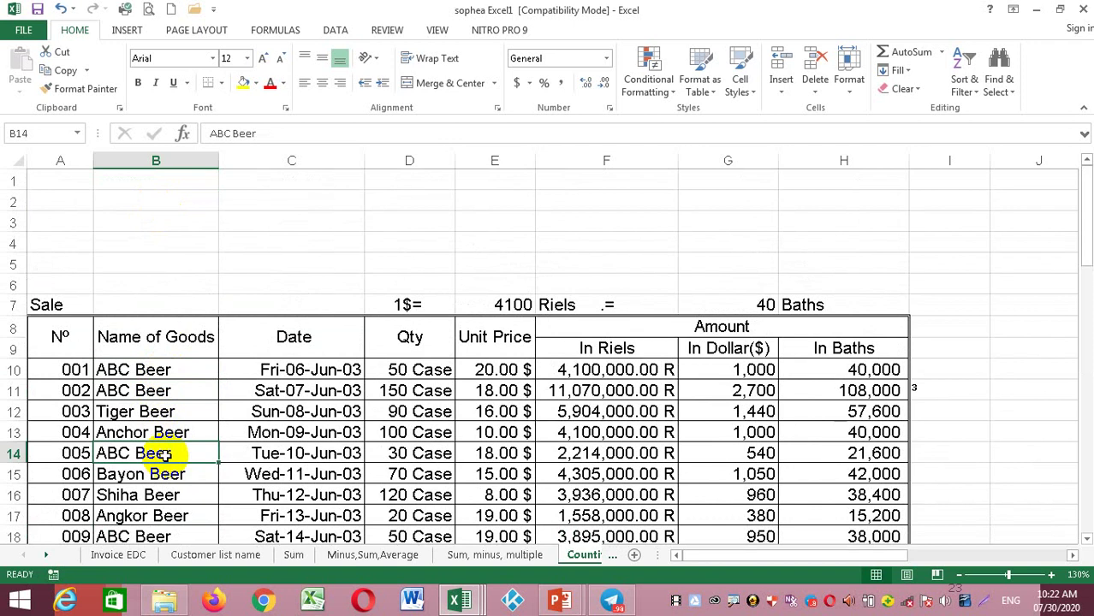
{"action": "right_click", "coordinate": [164, 455]}
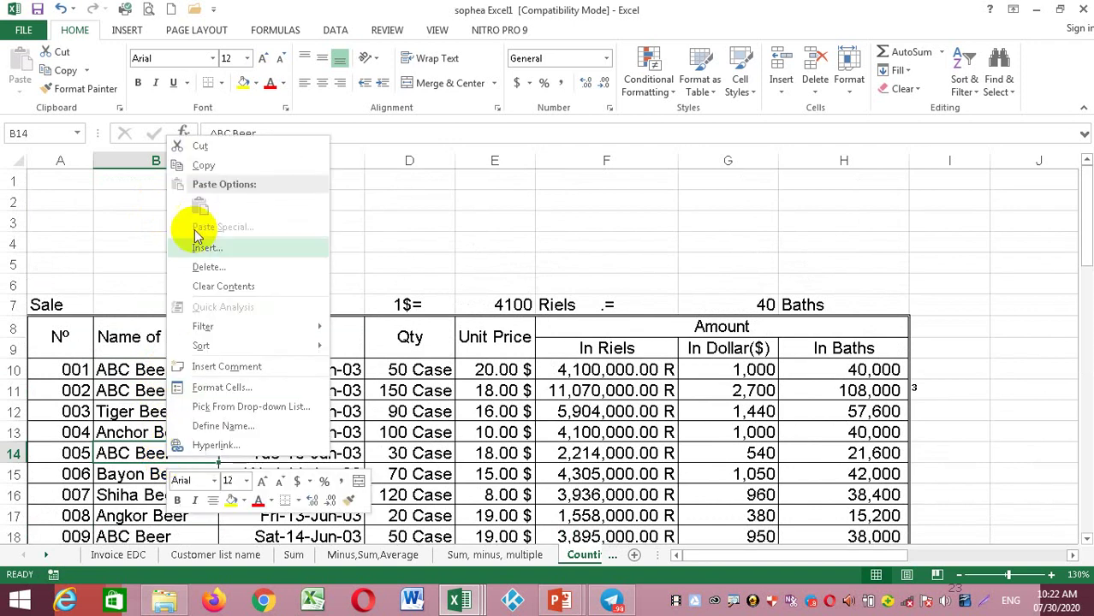
{"action": "left_click", "coordinate": [197, 162]}
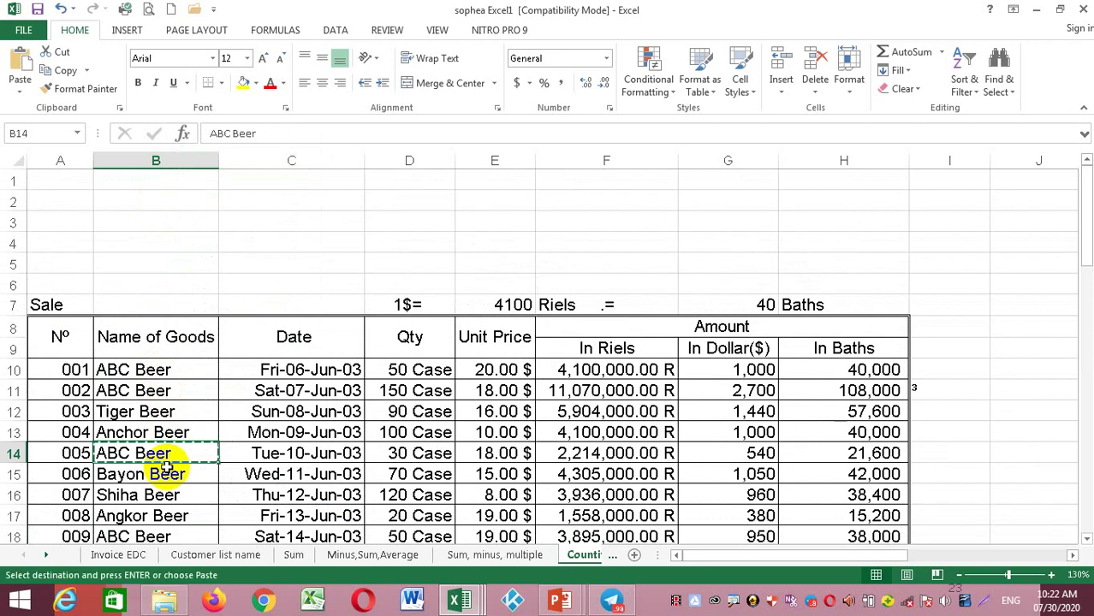
{"action": "left_click", "coordinate": [159, 534]}
{"action": "right_click", "coordinate": [159, 534]}
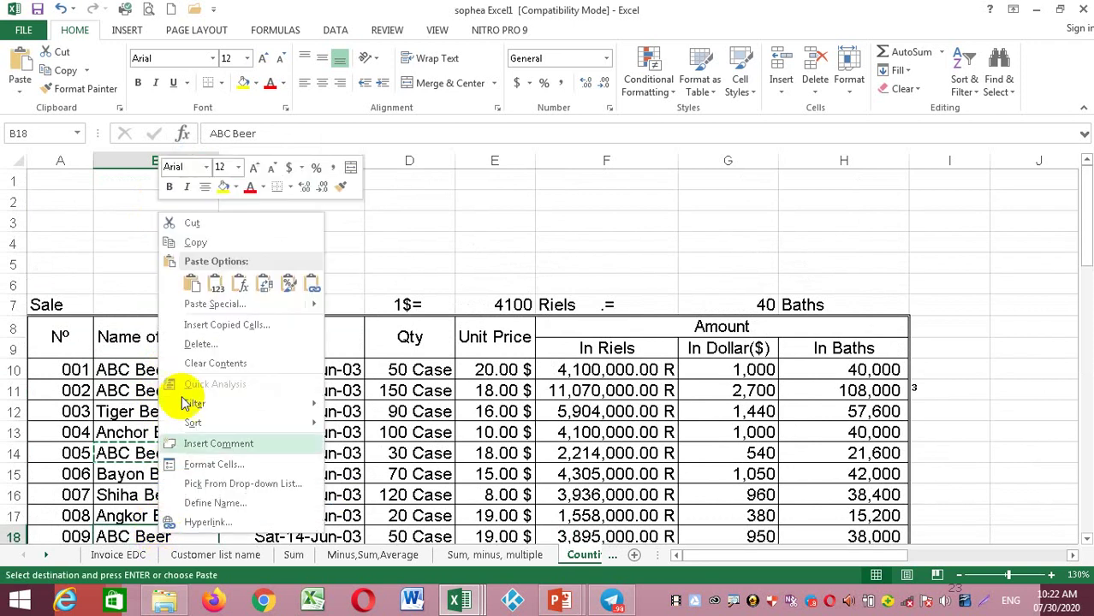
{"action": "left_click", "coordinate": [195, 283]}
{"action": "scroll", "coordinate": [195, 512], "scroll_direction": "down", "scroll_amount": 3}
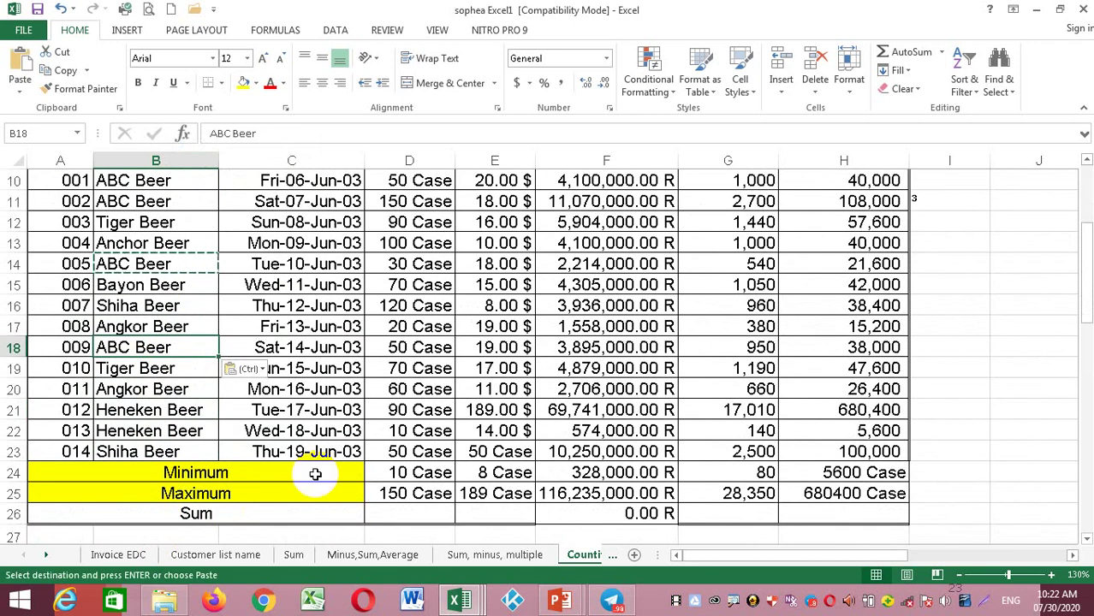
Reduce the font size of the ABC Beer text in A33 of the summary table to 11
{"action": "scroll", "coordinate": [313, 471], "scroll_direction": "down", "scroll_amount": 18}
{"action": "scroll", "coordinate": [312, 472], "scroll_direction": "up", "scroll_amount": 12}
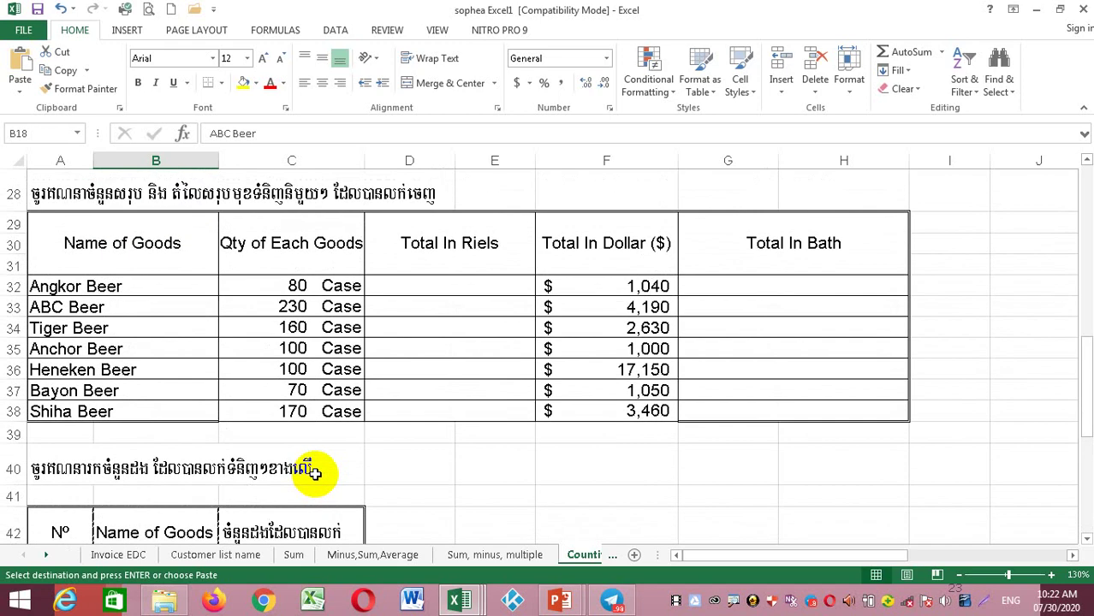
{"action": "left_click", "coordinate": [325, 309]}
{"action": "left_click", "coordinate": [129, 310]}
{"action": "double_click", "coordinate": [129, 312]}
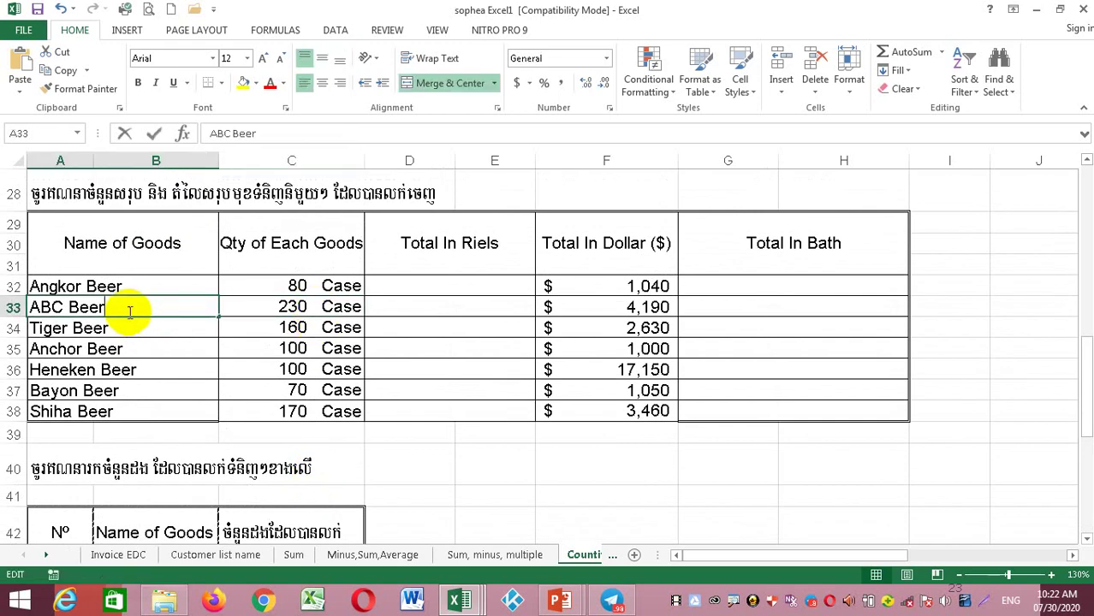
{"action": "left_click_drag", "start_coordinate": [126, 310], "coordinate": [26, 310]}
{"action": "right_click", "coordinate": [75, 310]}
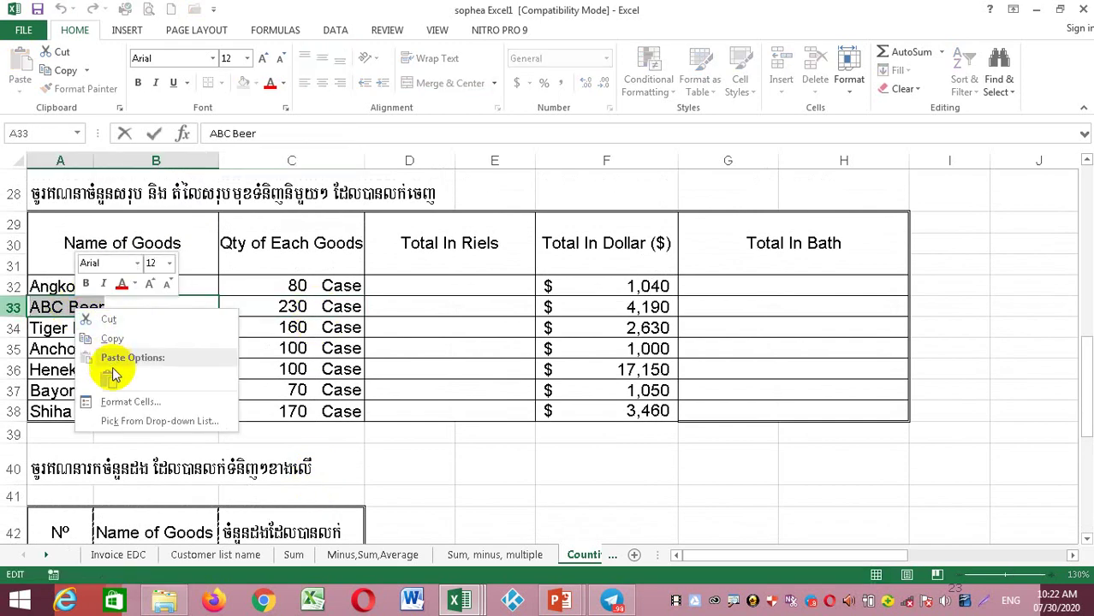
{"action": "left_click", "coordinate": [129, 308]}
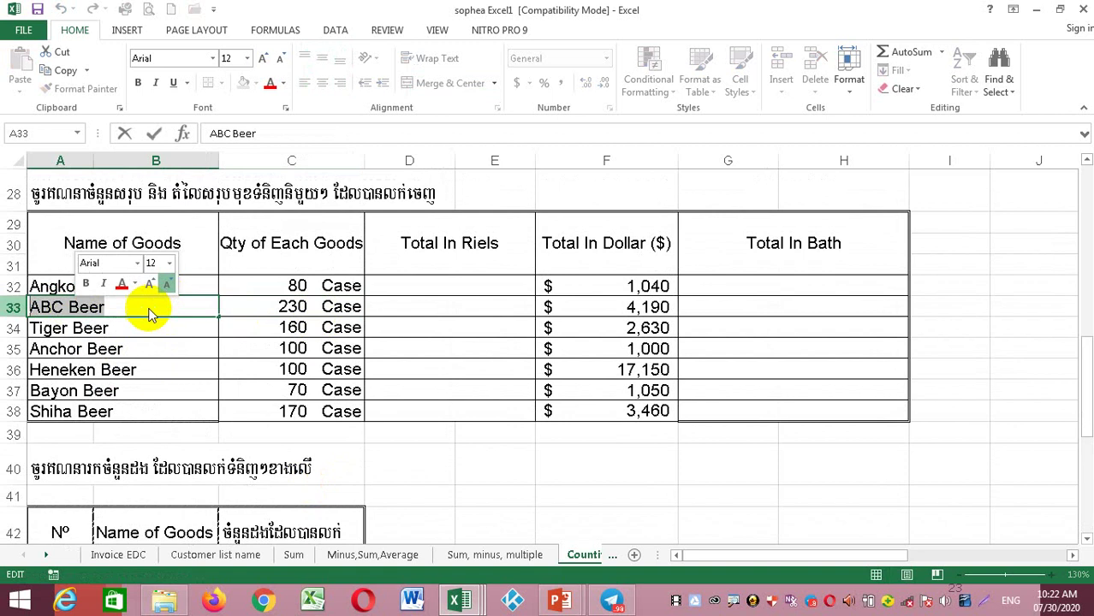
Shorten the goods name in A33 to ABC Be and clear the cell completely
{"action": "double_click", "coordinate": [119, 307]}
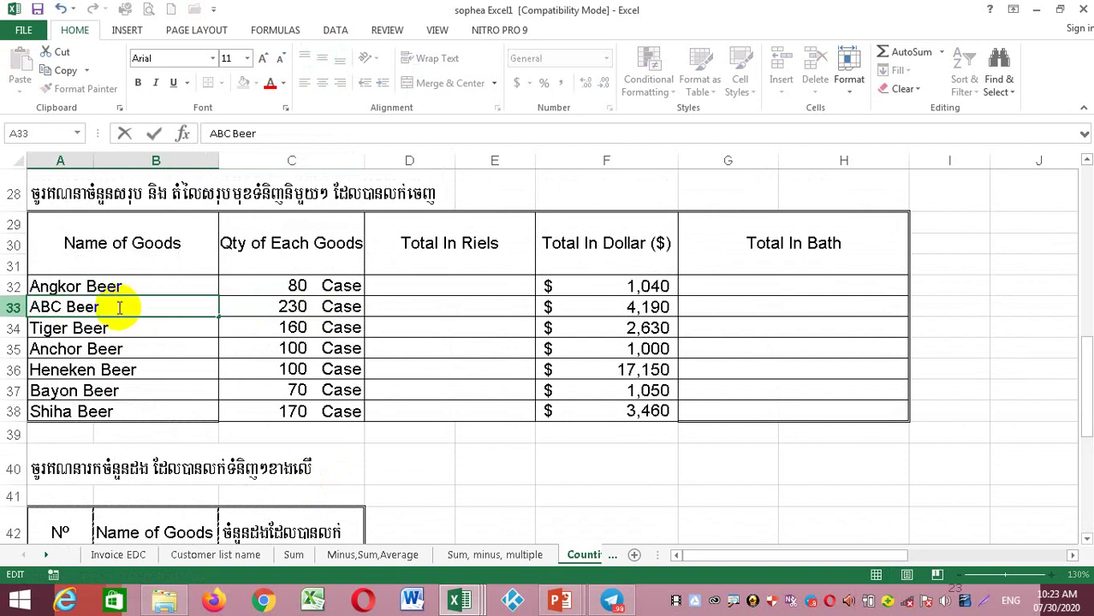
{"action": "key", "text": "Return"}
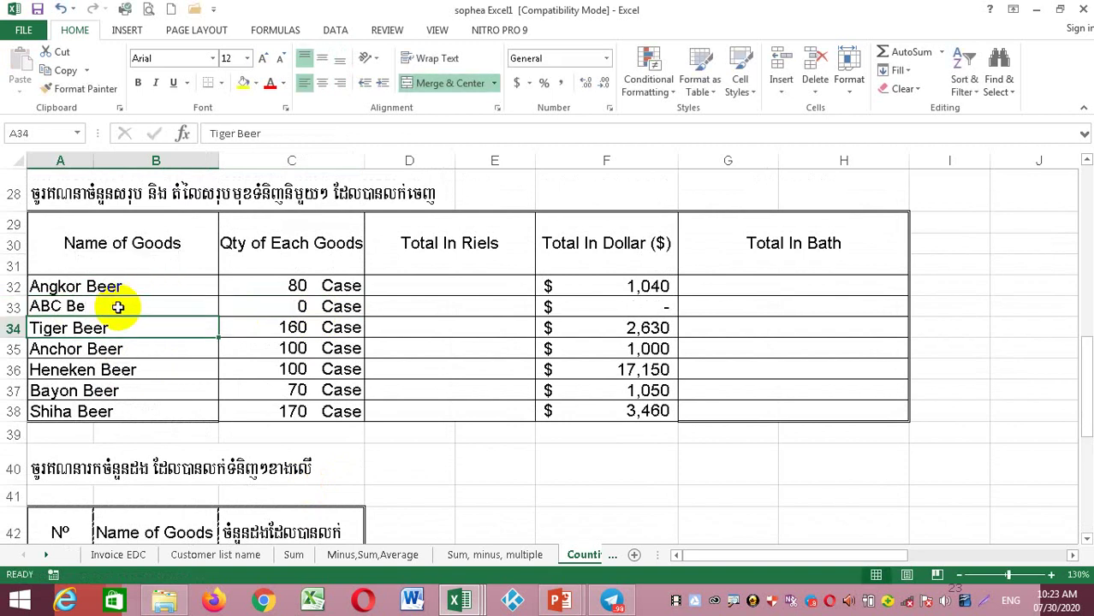
{"action": "left_click", "coordinate": [117, 307]}
{"action": "double_click", "coordinate": [119, 309]}
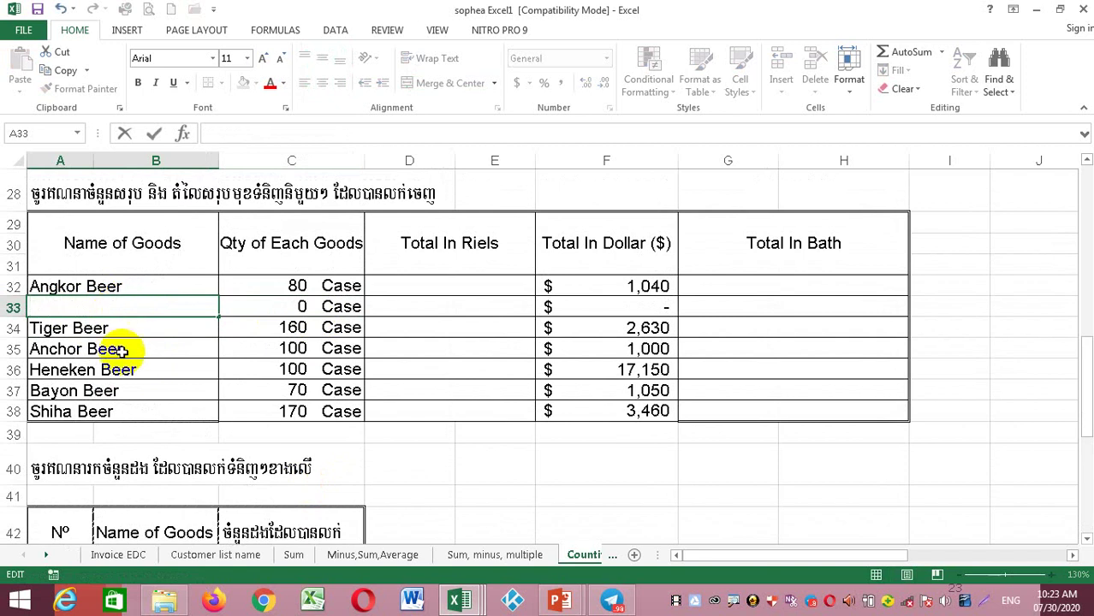
{"action": "left_click", "coordinate": [139, 381]}
{"action": "left_click", "coordinate": [152, 308]}
Copy the ABC Beer name from B11 of the sales table and paste it into A33
{"action": "scroll", "coordinate": [169, 340], "scroll_direction": "up", "scroll_amount": 9}
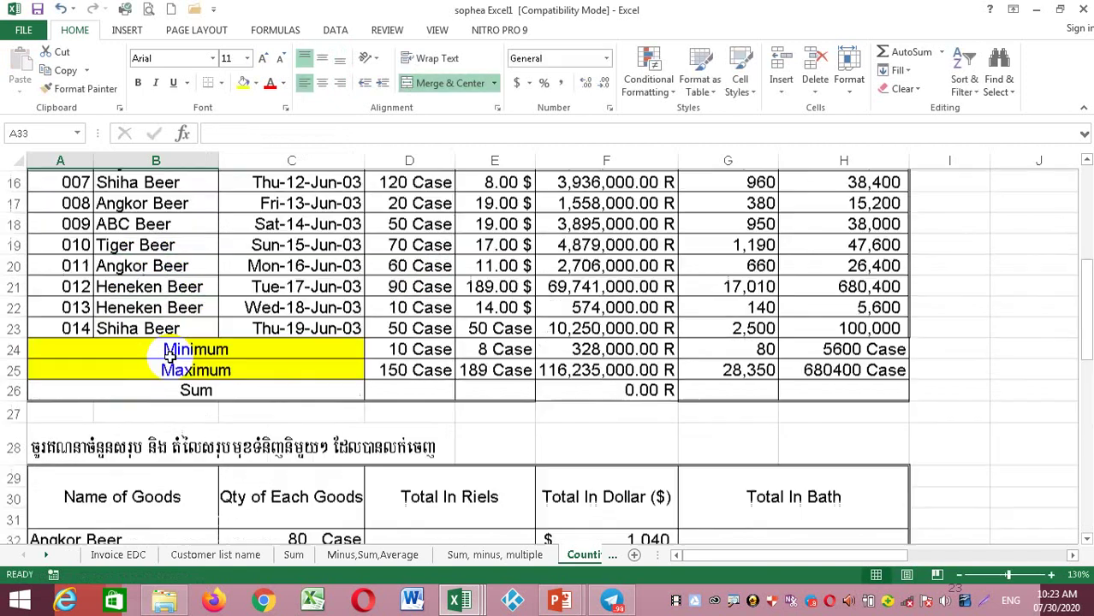
{"action": "left_click", "coordinate": [161, 394]}
{"action": "right_click", "coordinate": [161, 393]}
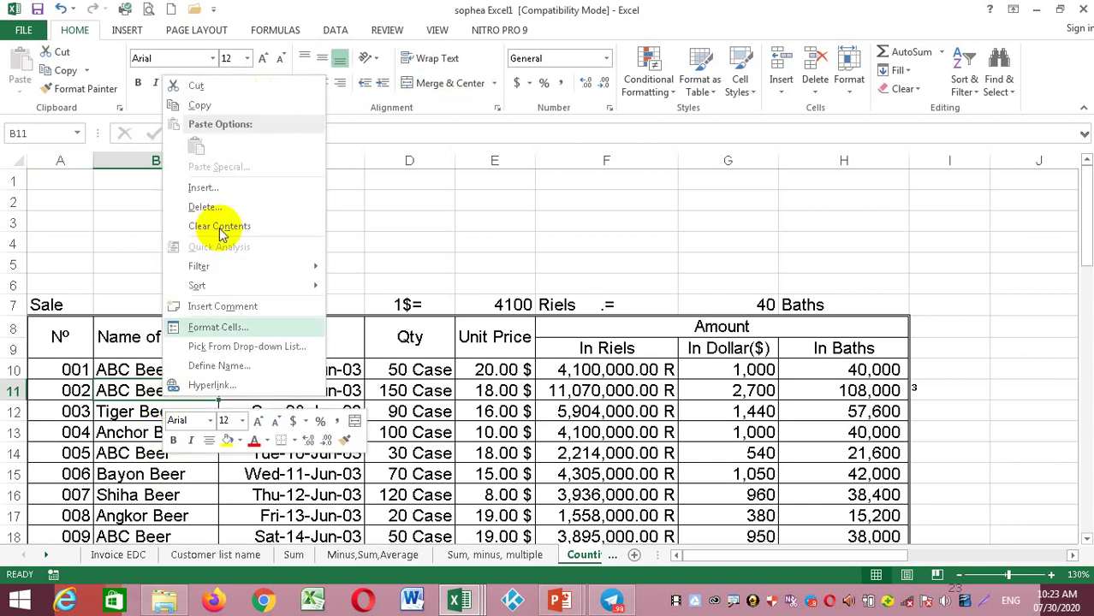
{"action": "left_click", "coordinate": [225, 105]}
{"action": "scroll", "coordinate": [183, 447], "scroll_direction": "down", "scroll_amount": 12}
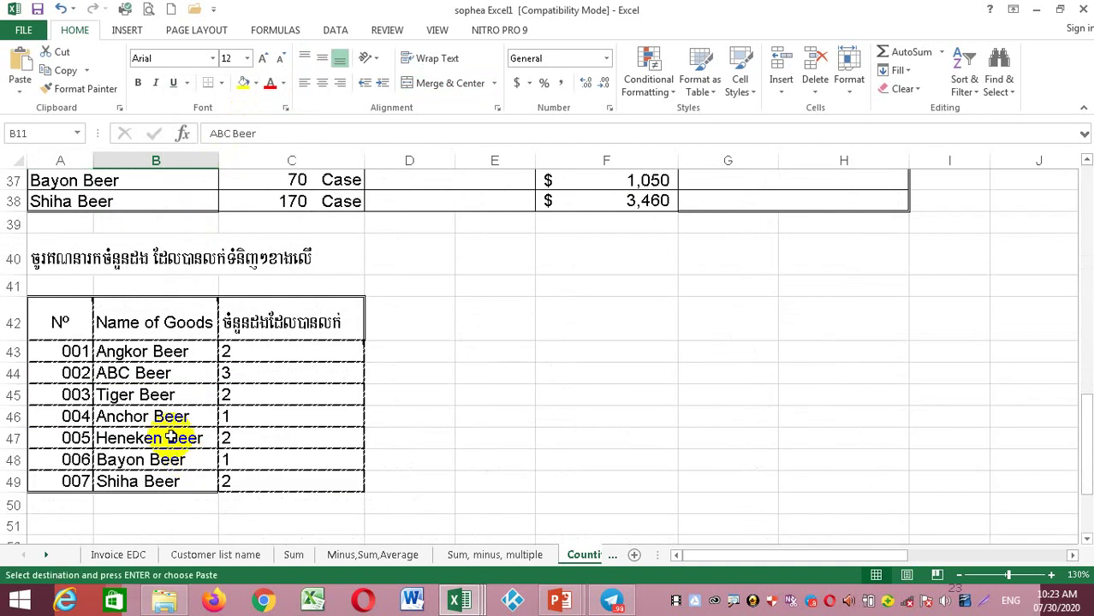
{"action": "scroll", "coordinate": [171, 437], "scroll_direction": "up", "scroll_amount": 6}
{"action": "left_click", "coordinate": [119, 497]}
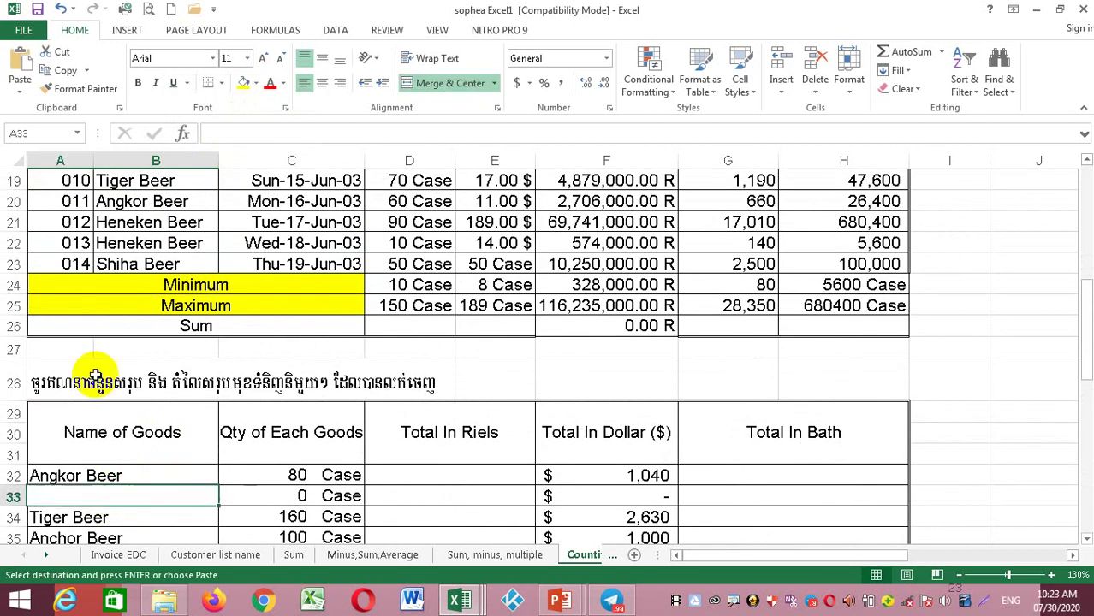
{"action": "left_click", "coordinate": [20, 64]}
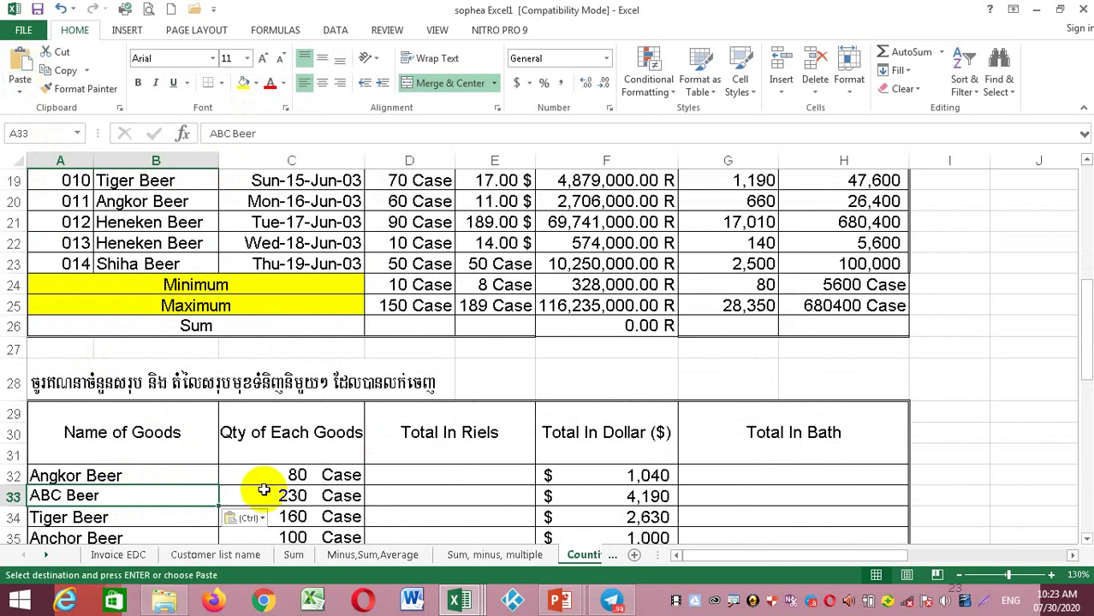
Paste the copied ABC Beer name into B10 and check the SUMIF formula in C33
{"action": "left_click", "coordinate": [153, 224]}
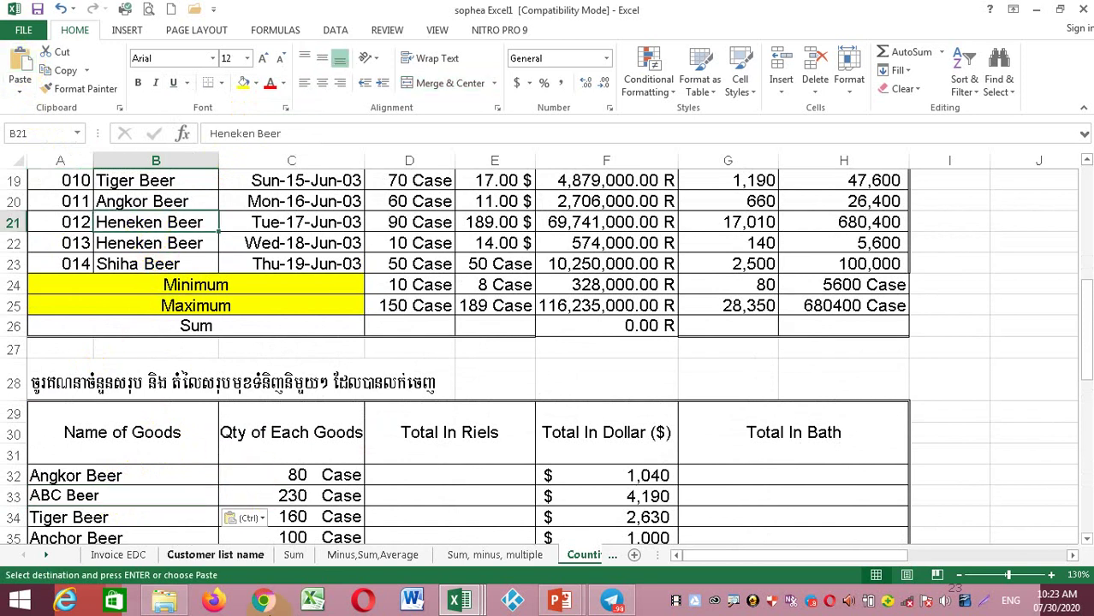
{"action": "scroll", "coordinate": [255, 531], "scroll_direction": "up", "scroll_amount": 6}
{"action": "scroll", "coordinate": [255, 531], "scroll_direction": "up", "scroll_amount": 1}
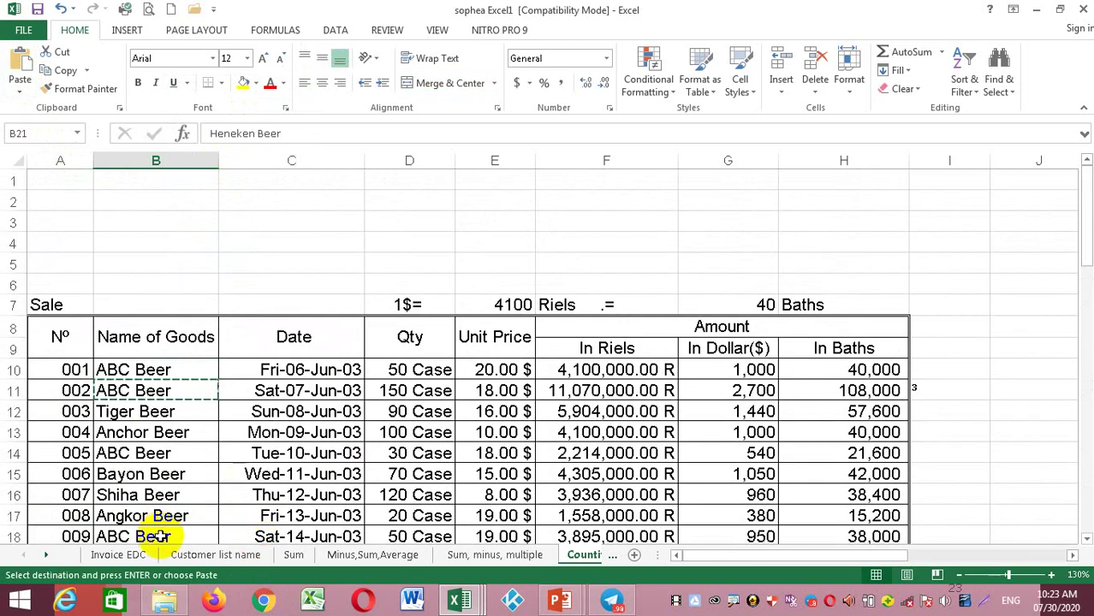
{"action": "left_click", "coordinate": [161, 453]}
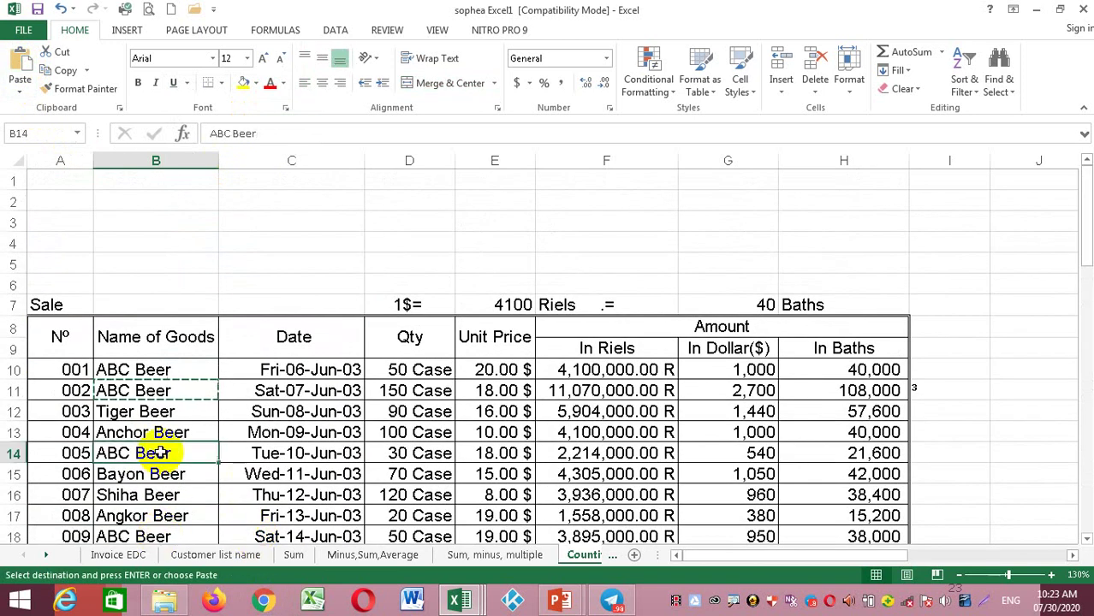
{"action": "left_click", "coordinate": [160, 375]}
{"action": "right_click", "coordinate": [158, 373]}
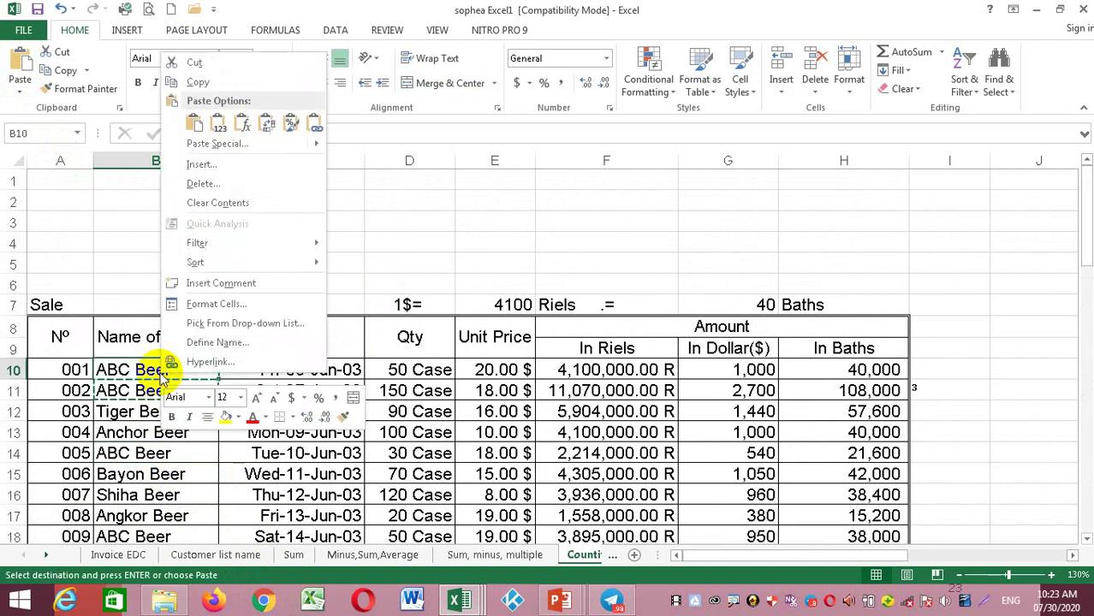
{"action": "left_click", "coordinate": [267, 114]}
{"action": "scroll", "coordinate": [190, 427], "scroll_direction": "down", "scroll_amount": 9}
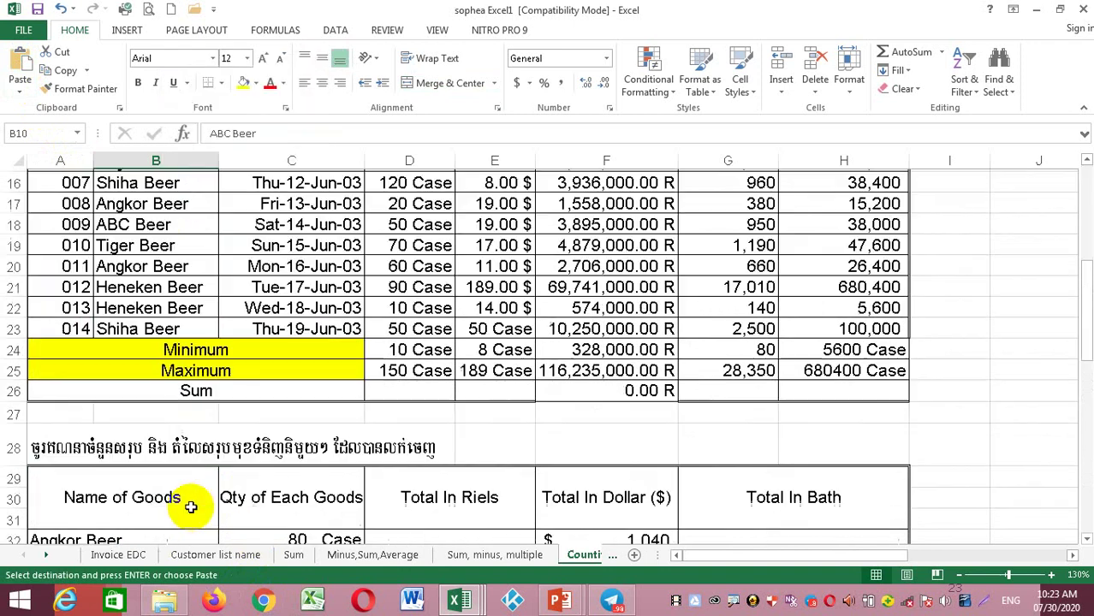
{"action": "scroll", "coordinate": [190, 507], "scroll_direction": "up", "scroll_amount": 6}
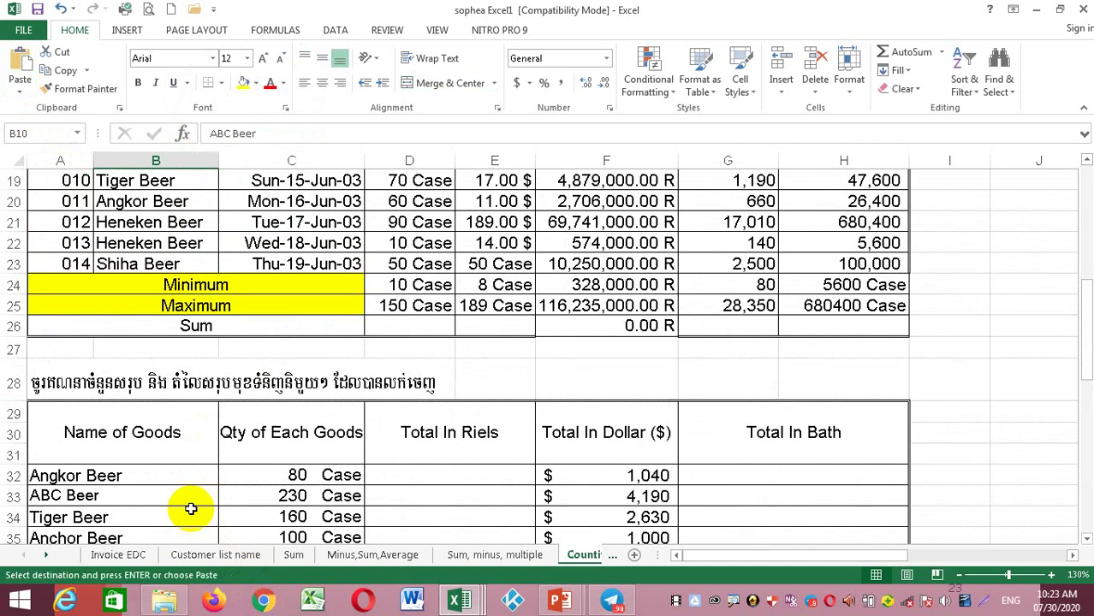
{"action": "left_click", "coordinate": [289, 499]}
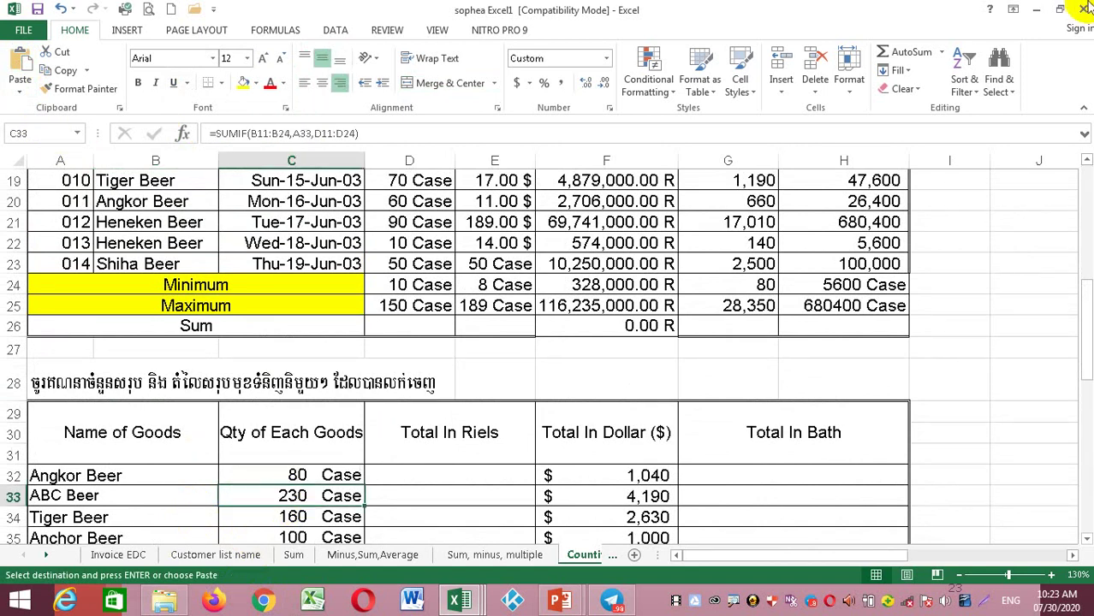
Switch to the PowerPoint slide show and advance to the conditional formatting slide
{"action": "left_click", "coordinate": [1035, 9]}
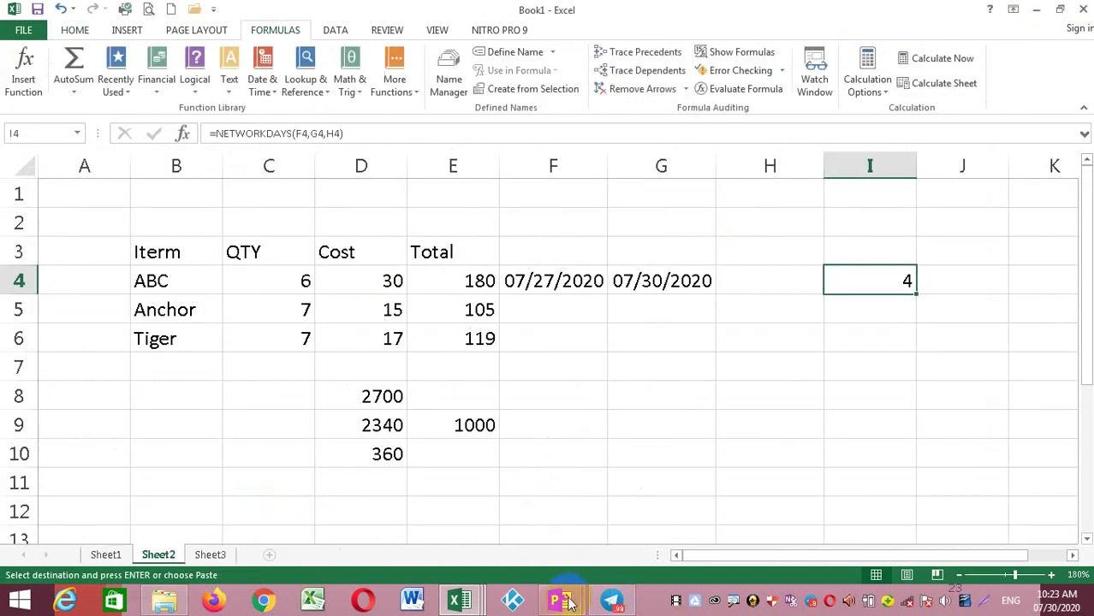
{"action": "left_click", "coordinate": [654, 548]}
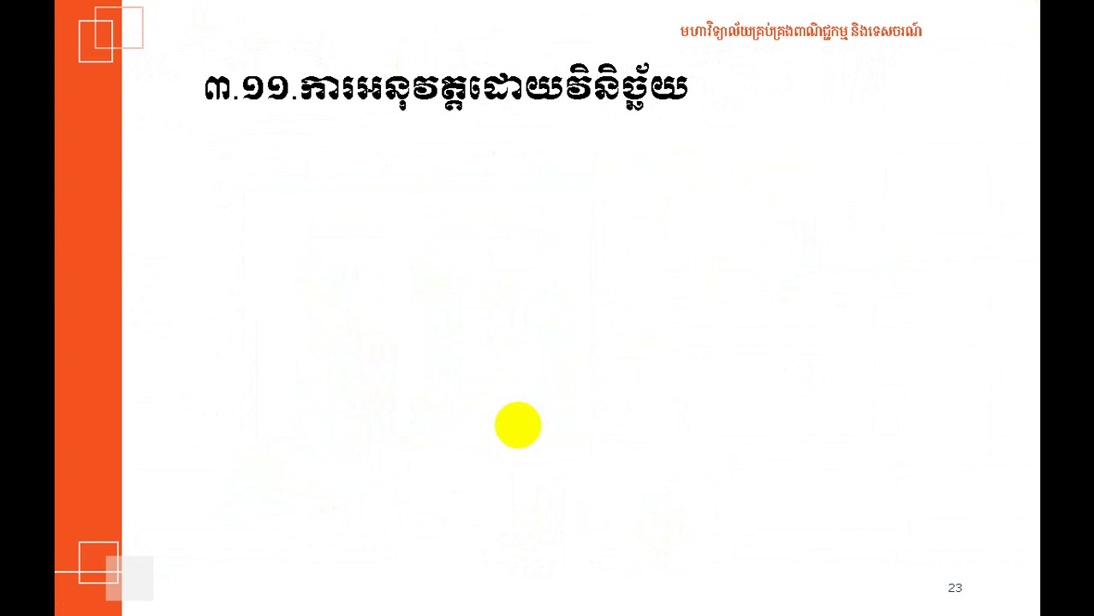
{"action": "left_click", "coordinate": [518, 425]}
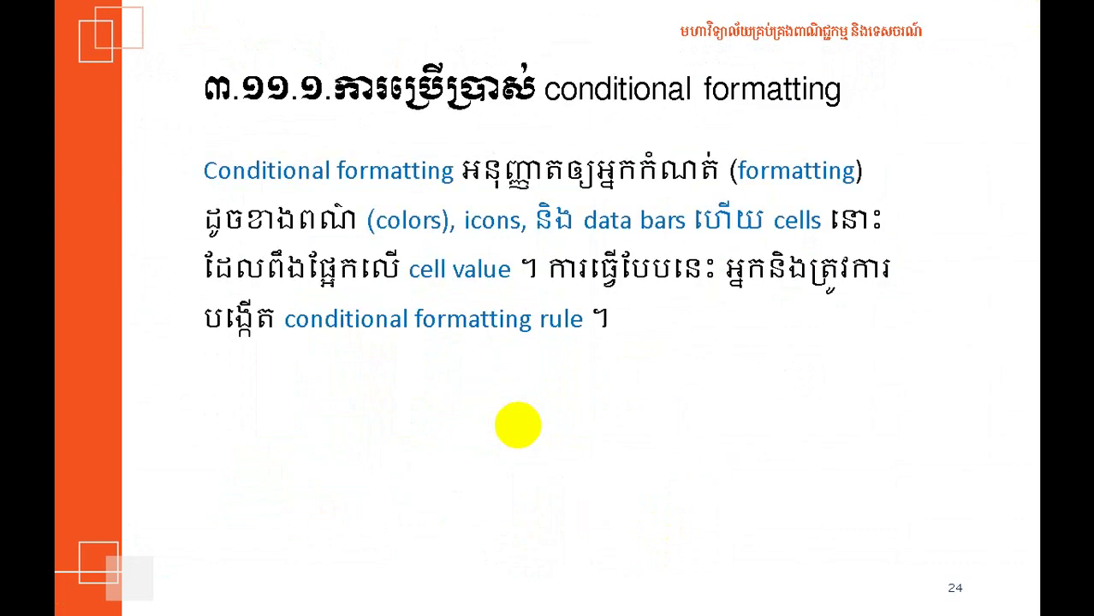